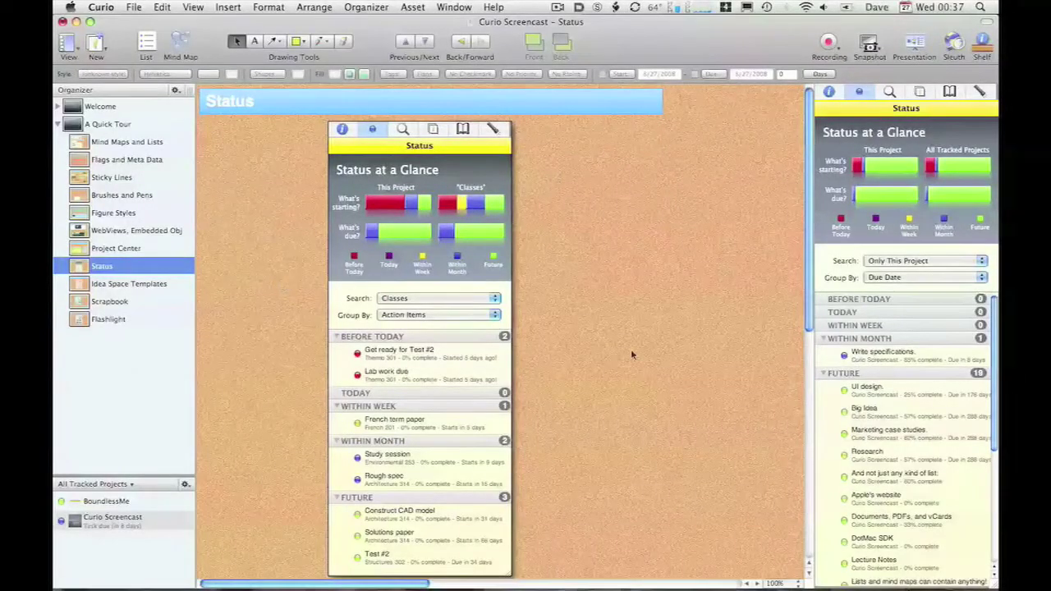
Go to the Priority 1 item assigned to George from the Status shelf's task list, and return to the Status idea space.
{"action": "scroll", "coordinate": [867, 462], "scroll_direction": "down", "scroll_amount": 8}
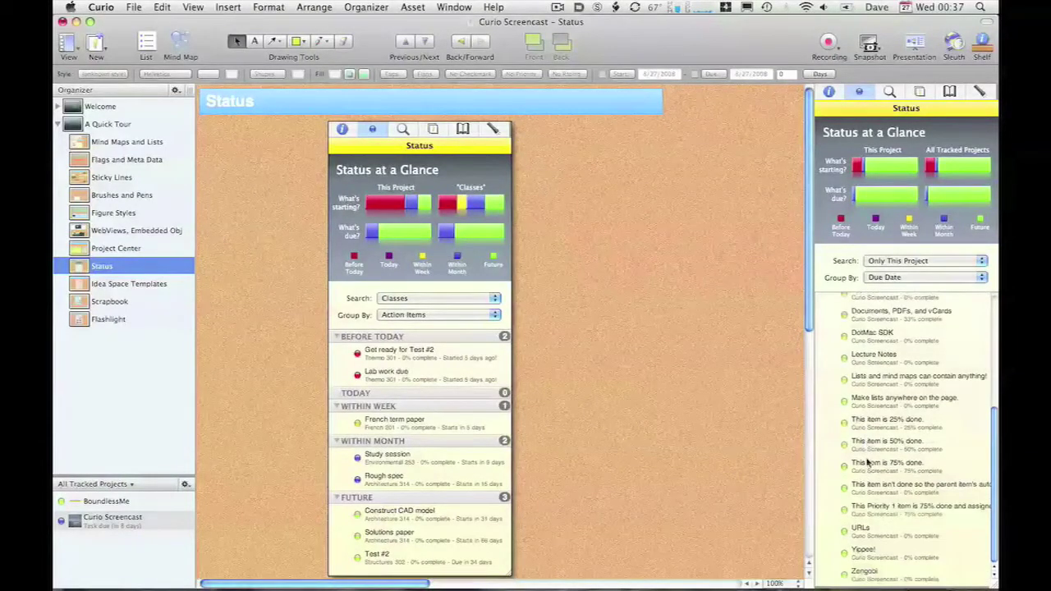
{"action": "left_click", "coordinate": [904, 511]}
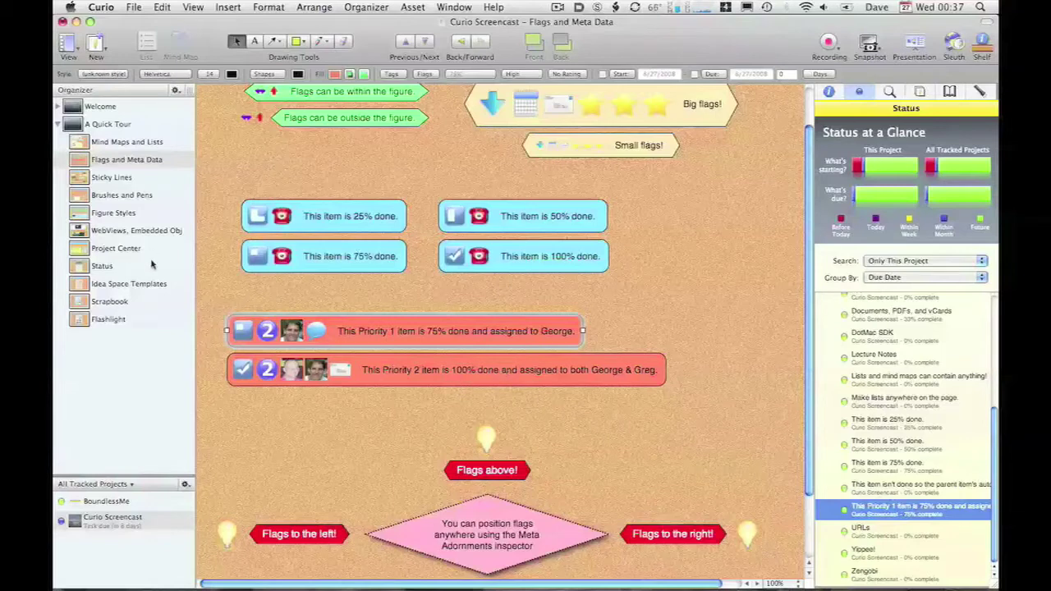
{"action": "left_click", "coordinate": [103, 271]}
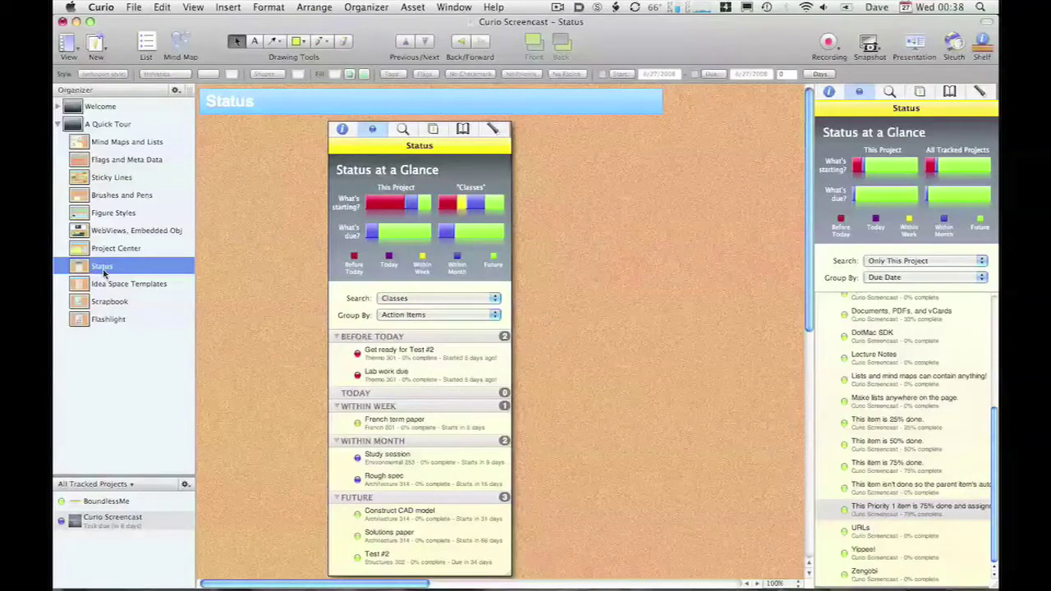
Select the Curio Screencast project among the tracked projects and review the Status shelf's Search and Group By options.
{"action": "left_click", "coordinate": [107, 522]}
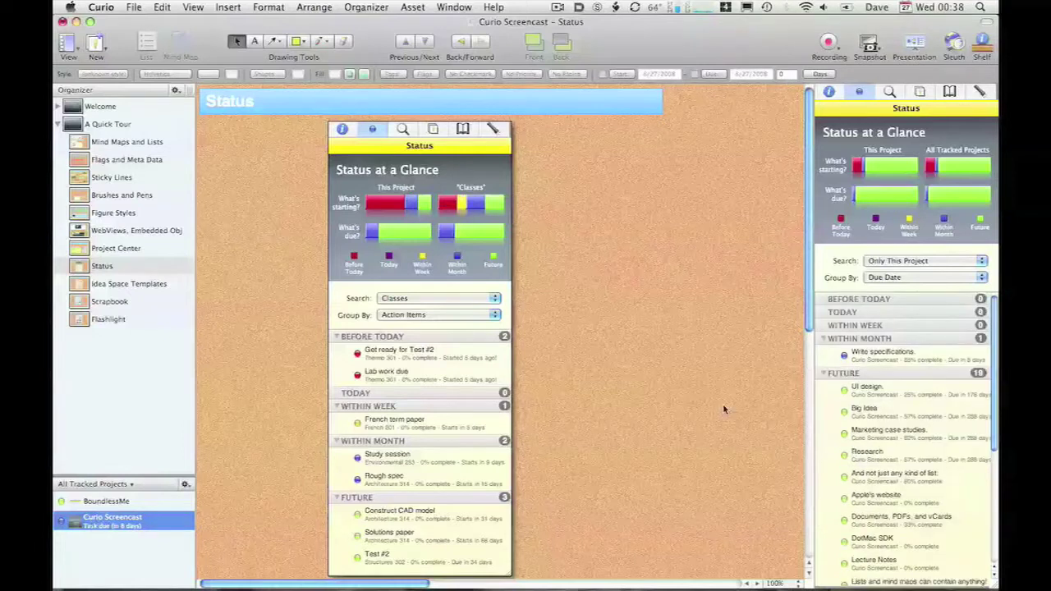
{"action": "left_click", "coordinate": [982, 261]}
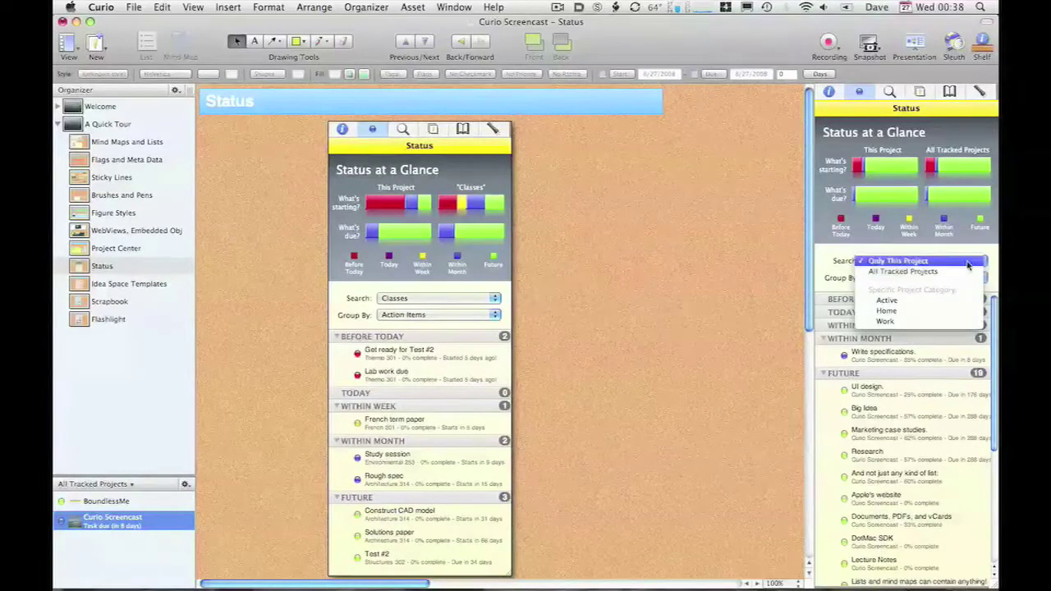
{"action": "left_click", "coordinate": [969, 261]}
{"action": "left_click", "coordinate": [936, 278]}
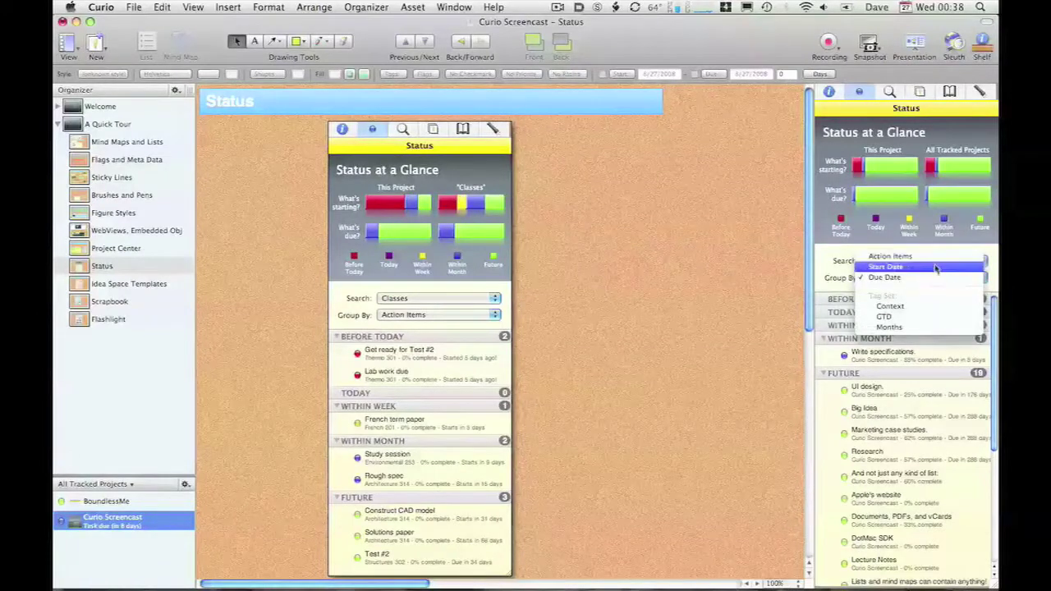
{"action": "left_click", "coordinate": [770, 302]}
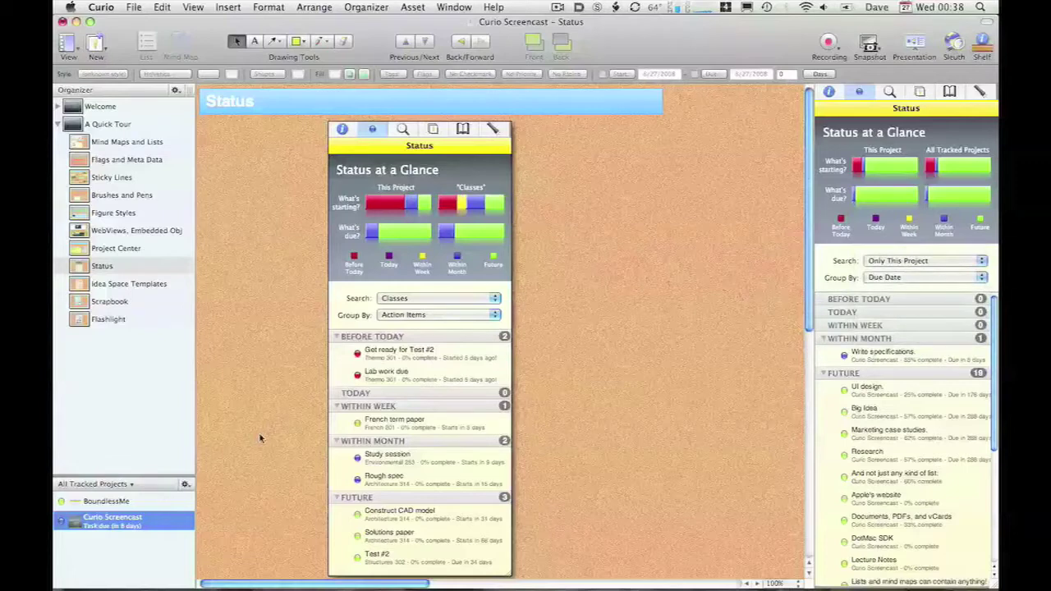
Review the category choices for the Curio Screencast project and the category filters of the tracked projects list.
{"action": "right_click", "coordinate": [112, 515]}
{"action": "mouse_move", "coordinate": [164, 544]}
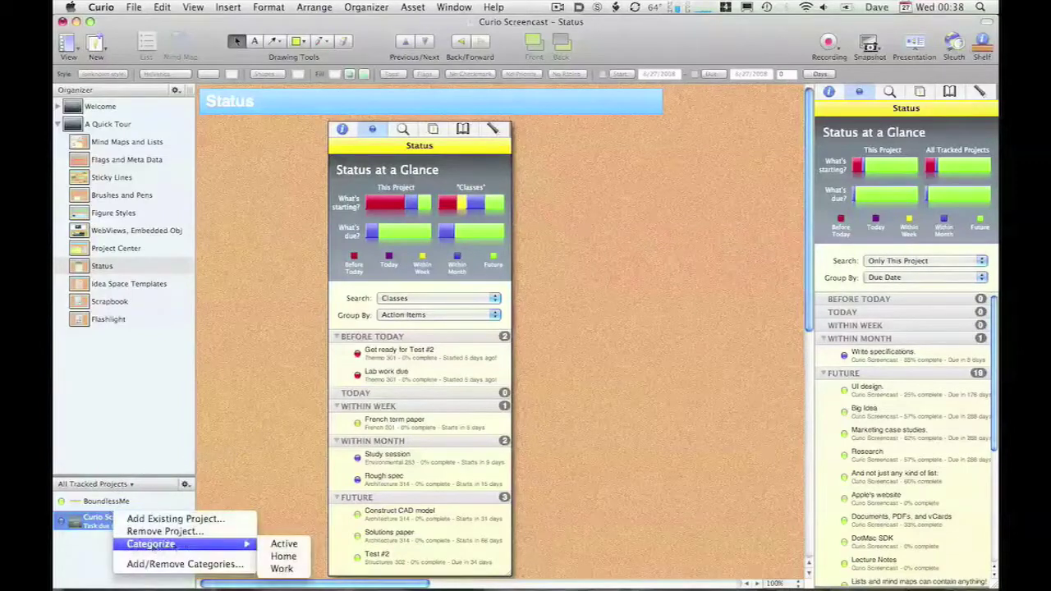
{"action": "left_click", "coordinate": [289, 559]}
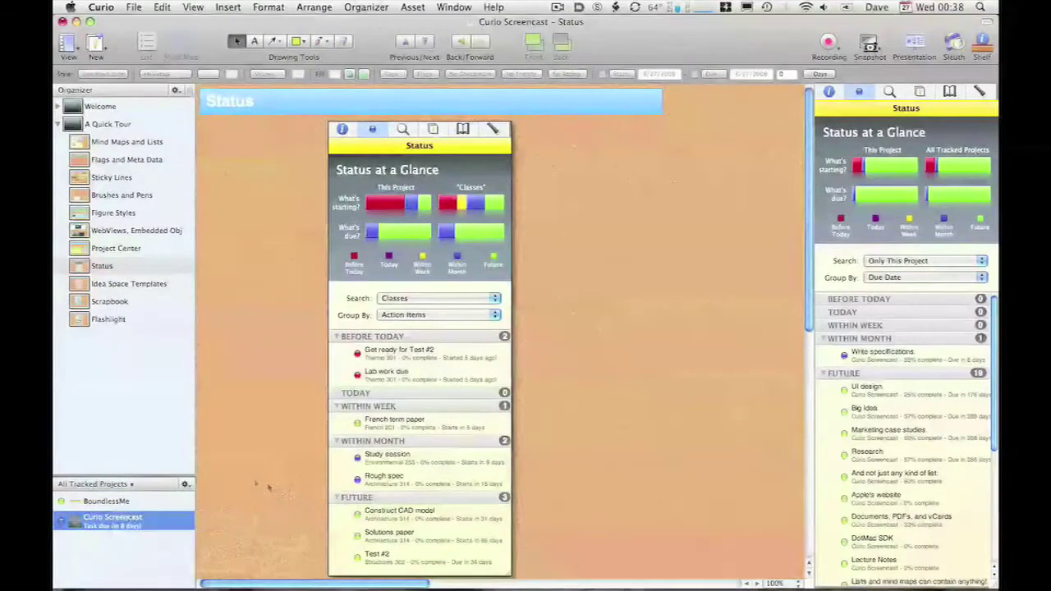
{"action": "left_click", "coordinate": [92, 485]}
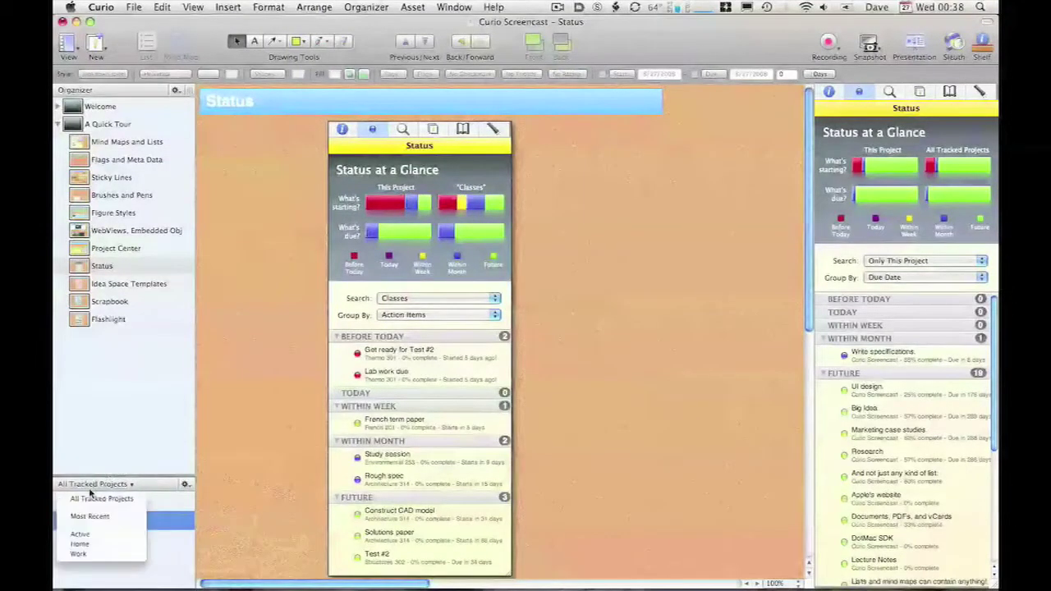
{"action": "left_click", "coordinate": [102, 534]}
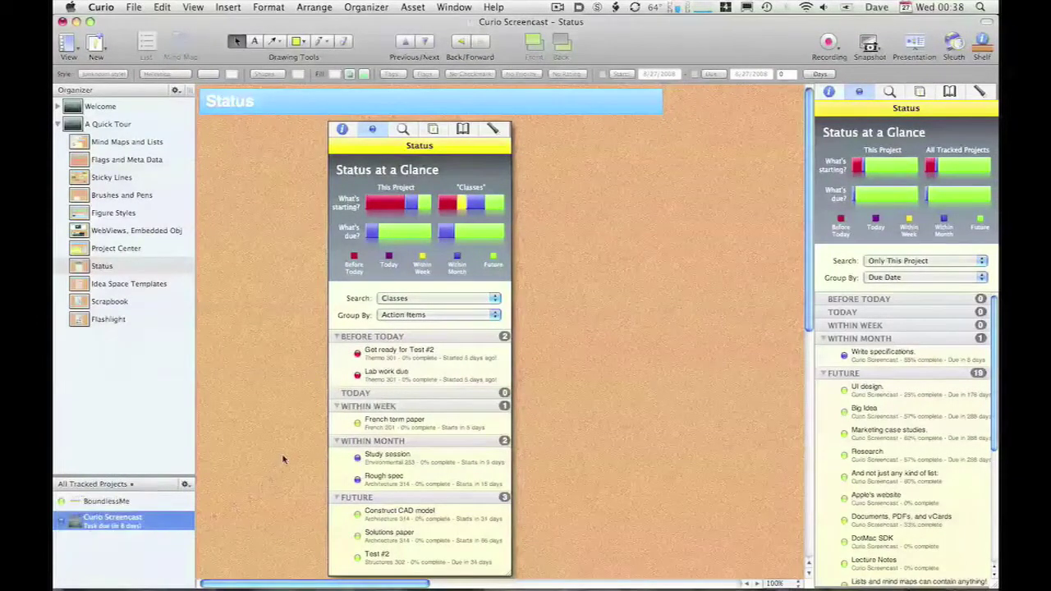
Open the Idea Space Templates idea space and show the templates shelf.
{"action": "left_click", "coordinate": [143, 283]}
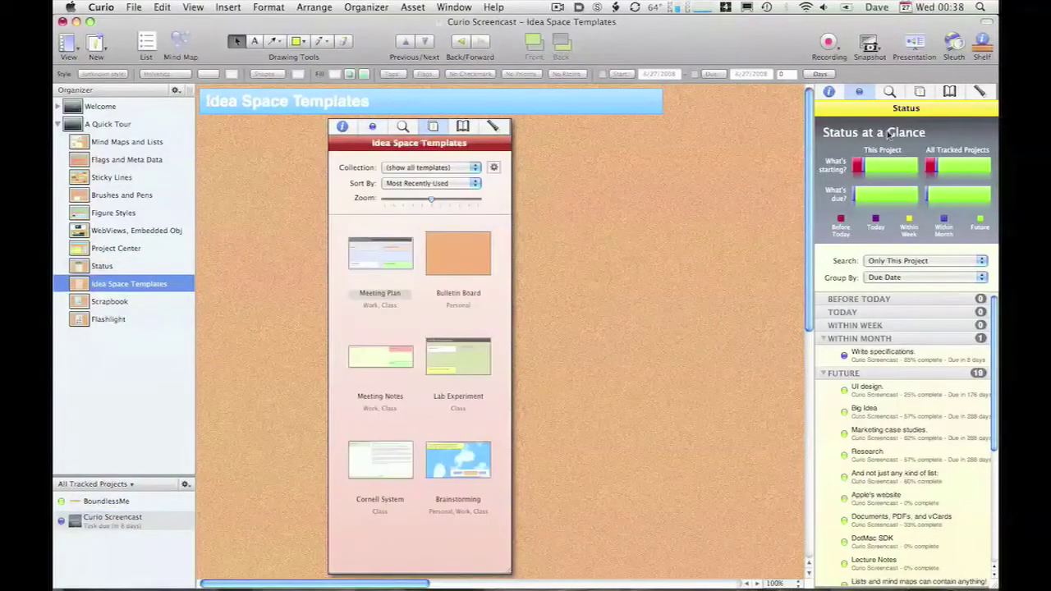
{"action": "left_click", "coordinate": [919, 92]}
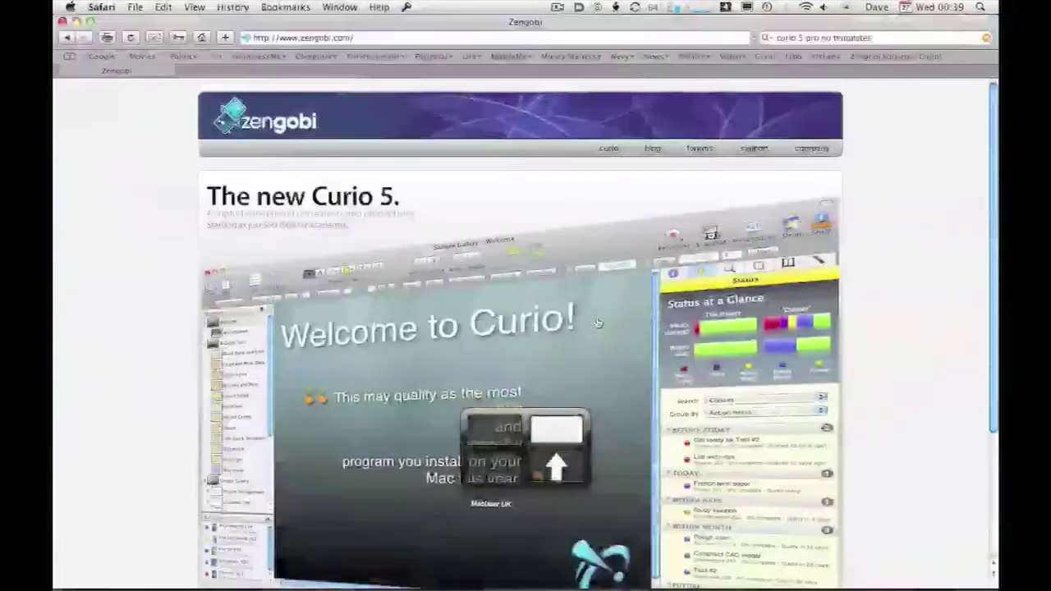
In Safari, look over the Zengobi home page and open the Community page of the Curio product section.
{"action": "scroll", "coordinate": [711, 224], "scroll_direction": "down", "scroll_amount": 3}
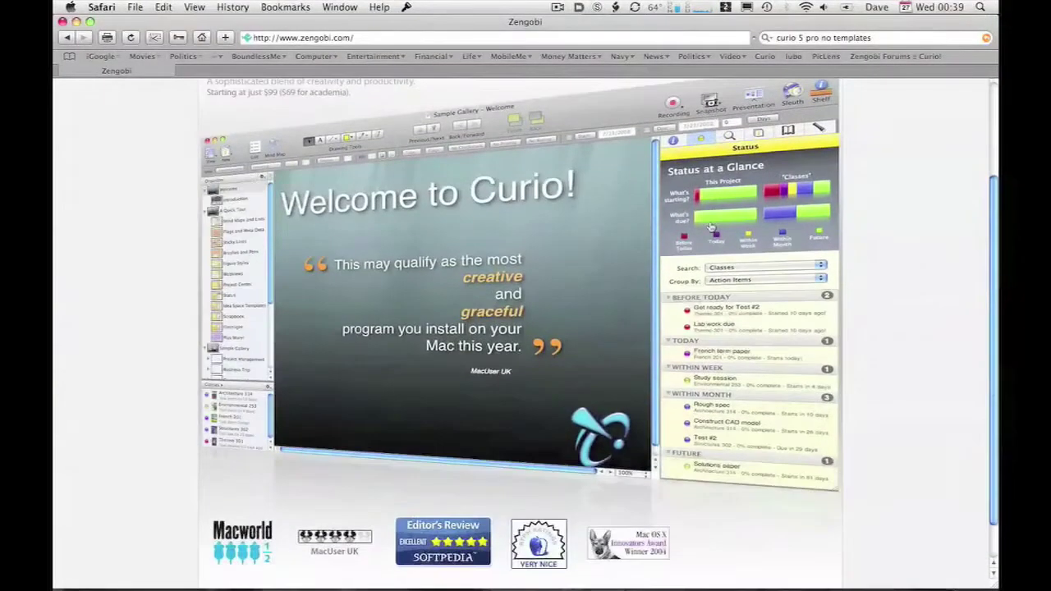
{"action": "scroll", "coordinate": [710, 226], "scroll_direction": "up", "scroll_amount": 3}
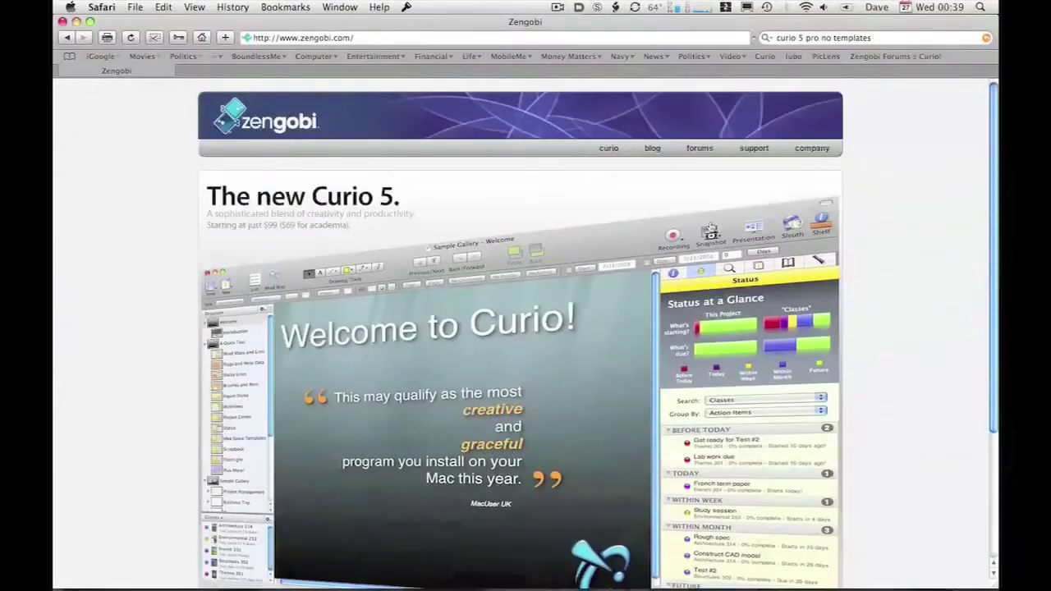
{"action": "left_click", "coordinate": [608, 149]}
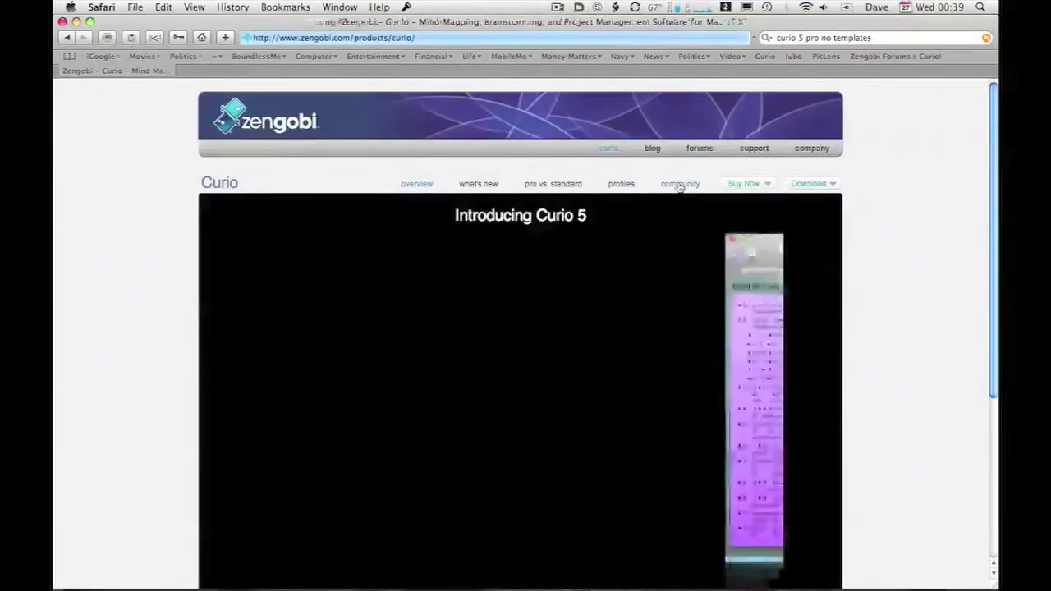
{"action": "left_click", "coordinate": [680, 185]}
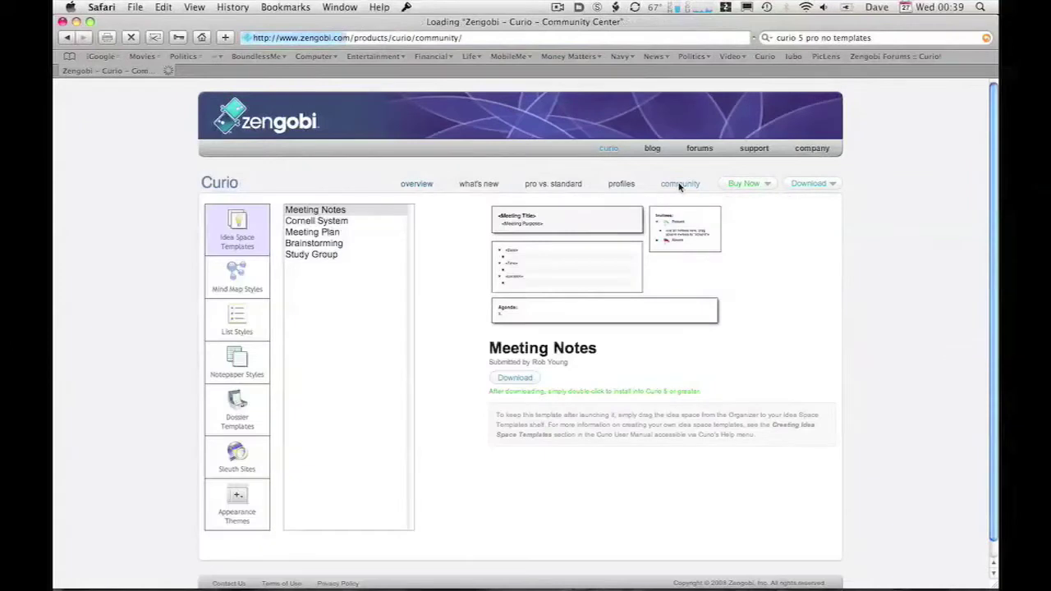
Browse the Mind Map Styles, List Styles, Notepaper Styles and Dossier Templates categories of the Community Center.
{"action": "left_click", "coordinate": [233, 277]}
{"action": "left_click", "coordinate": [233, 316]}
{"action": "left_click", "coordinate": [236, 357]}
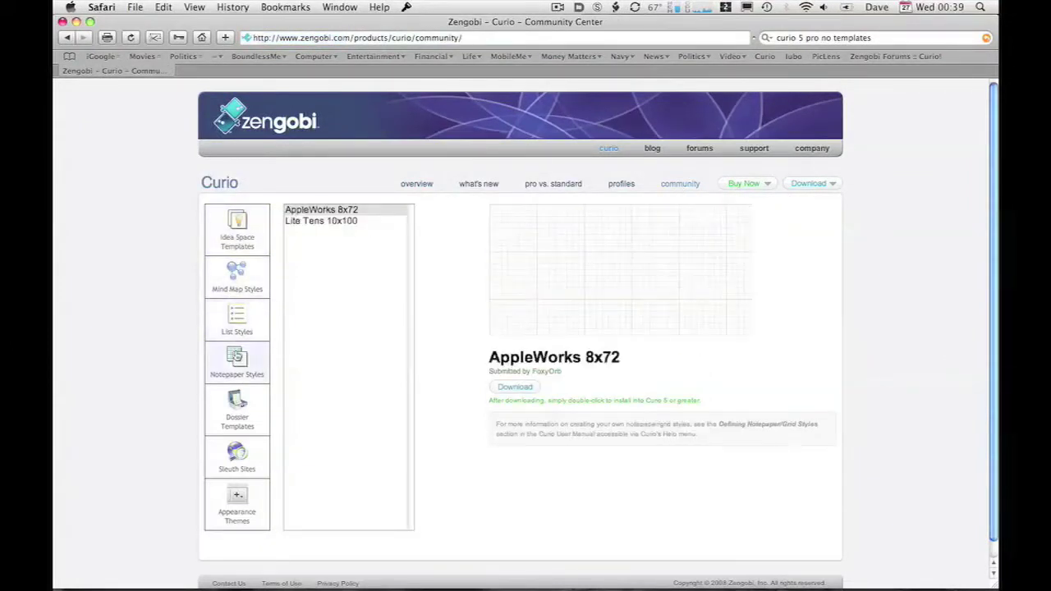
{"action": "left_click", "coordinate": [237, 402]}
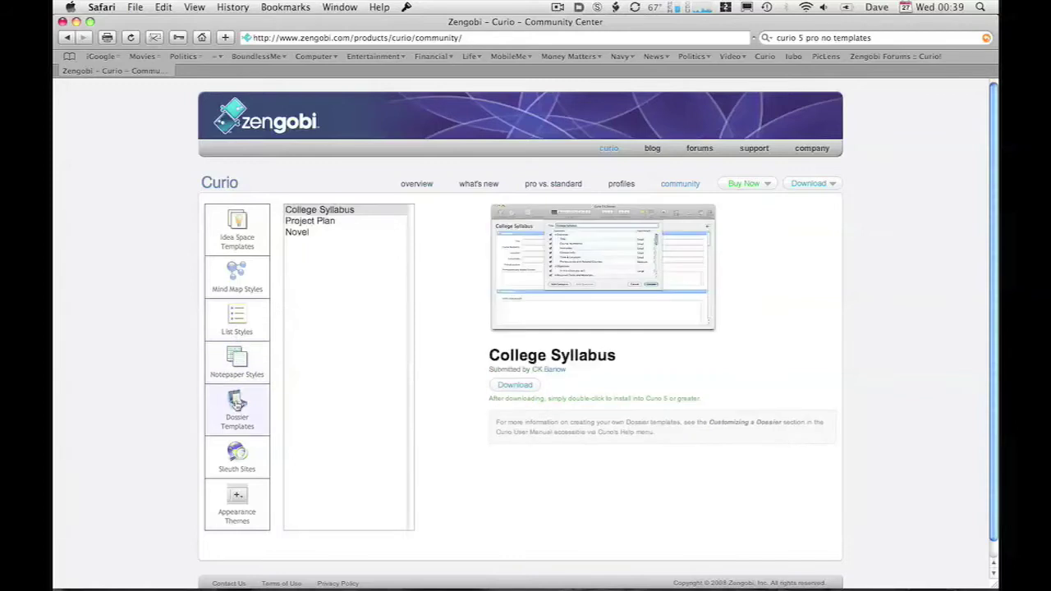
Preview the Brainstorming and Meeting Plan templates in the Community Center's Idea Space Templates category.
{"action": "left_click", "coordinate": [238, 237]}
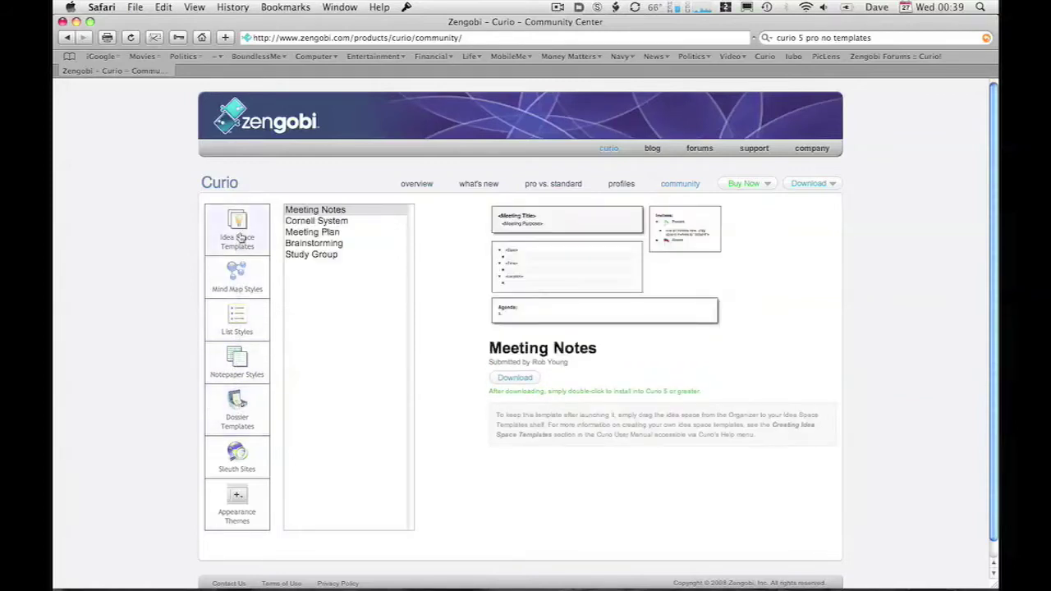
{"action": "left_click", "coordinate": [306, 246]}
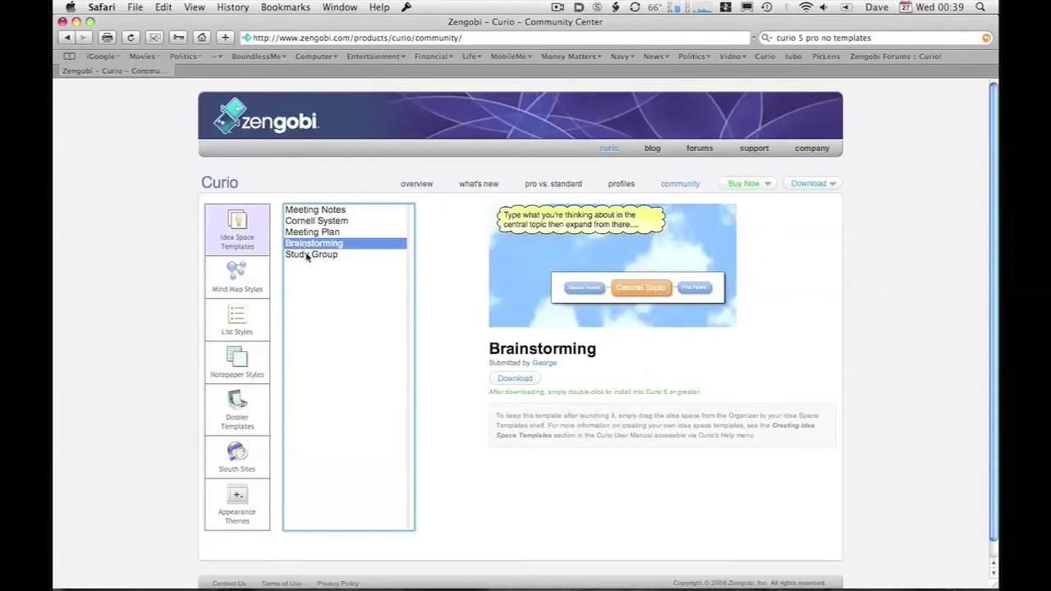
{"action": "left_click", "coordinate": [313, 234]}
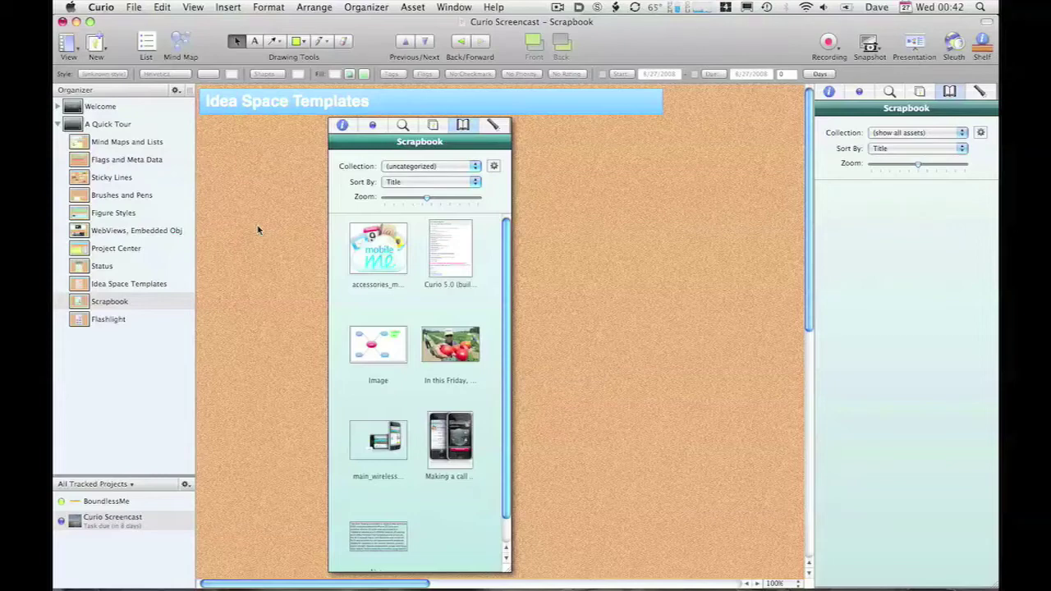
In Curio, copy the Scrapbook screenshot image on the idea space to the scrapbook.
{"action": "right_click", "coordinate": [438, 285]}
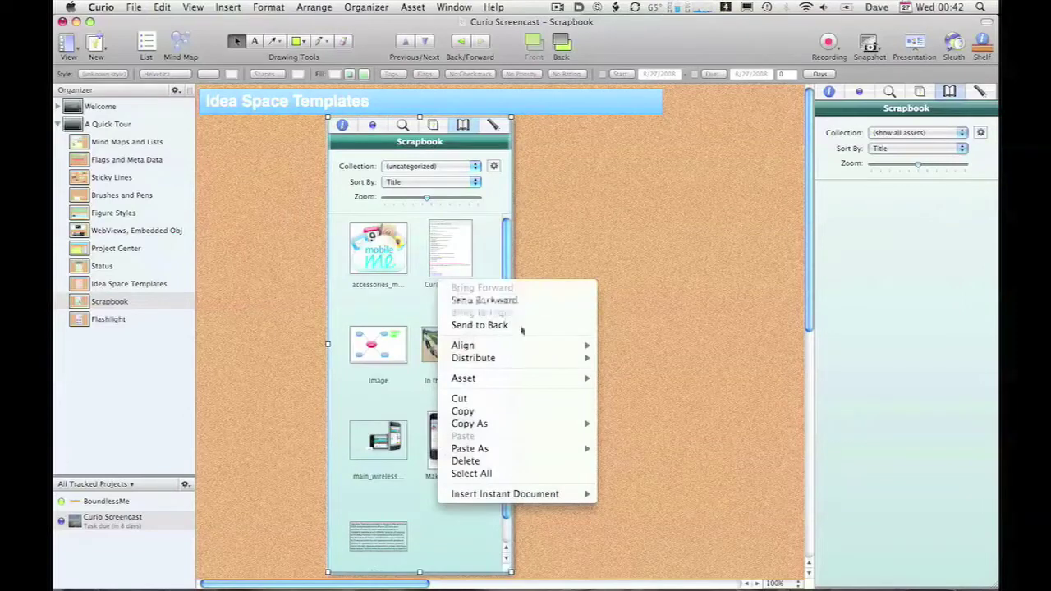
{"action": "mouse_move", "coordinate": [547, 382]}
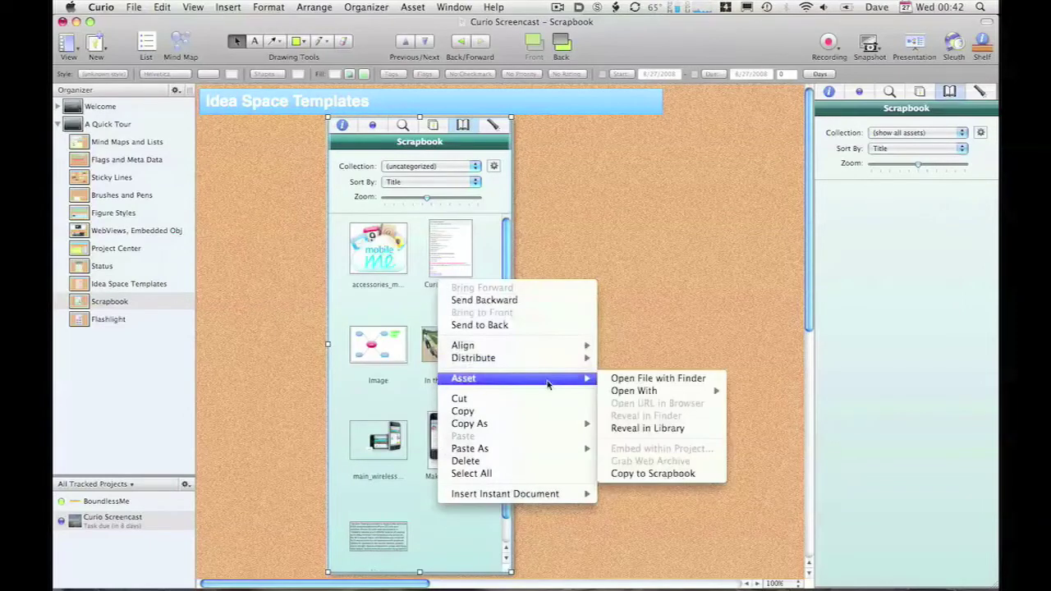
{"action": "left_click", "coordinate": [712, 476]}
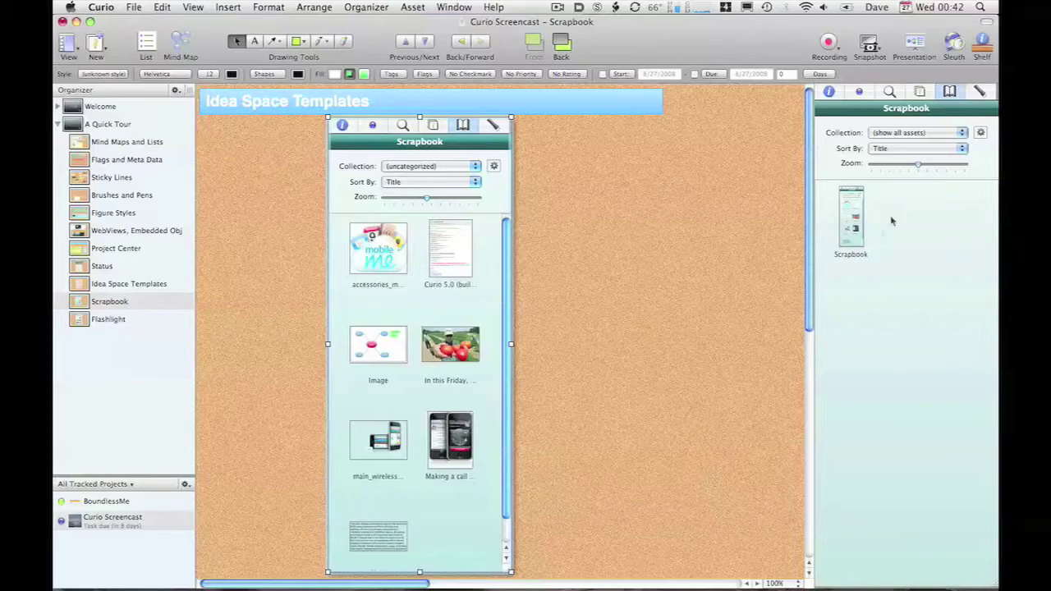
Open Sleuth with The Internet Movie Database as the search site, add the Tropic Thunder poster to the scrapbook, and close Sleuth.
{"action": "left_click", "coordinate": [948, 46]}
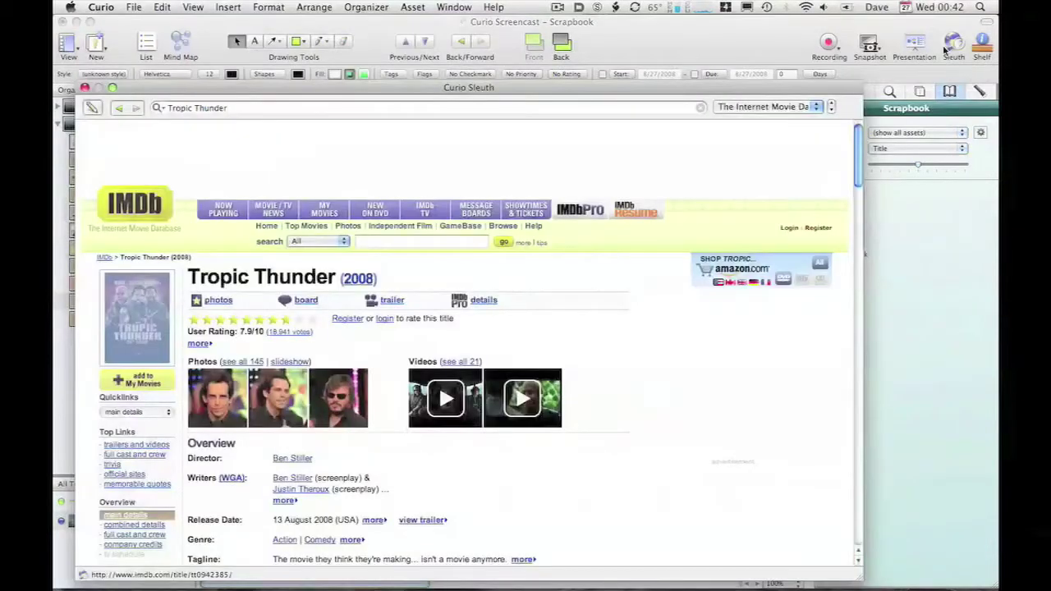
{"action": "left_click", "coordinate": [770, 107]}
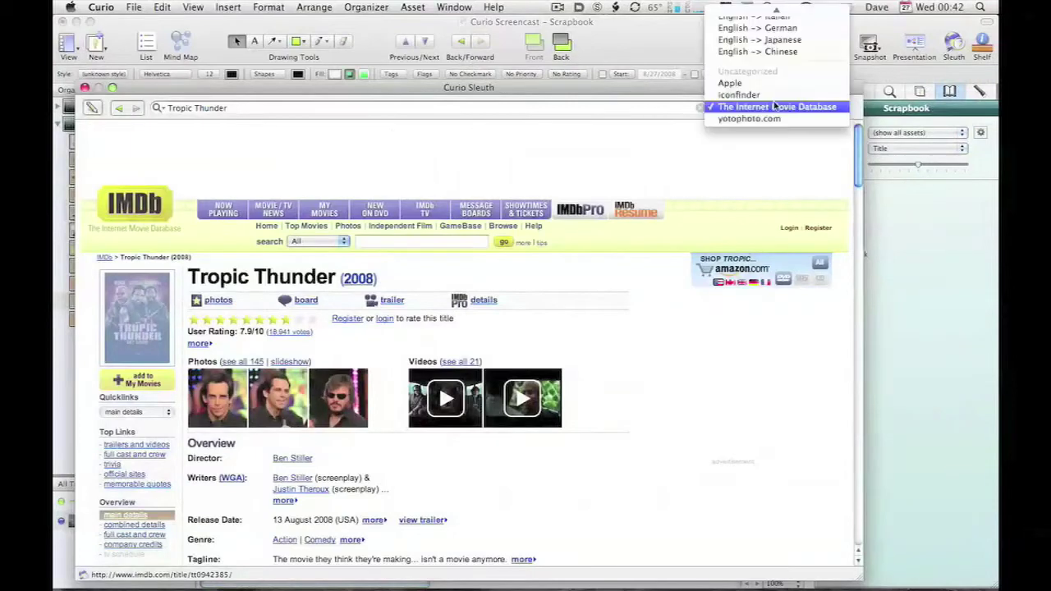
{"action": "left_click", "coordinate": [775, 107]}
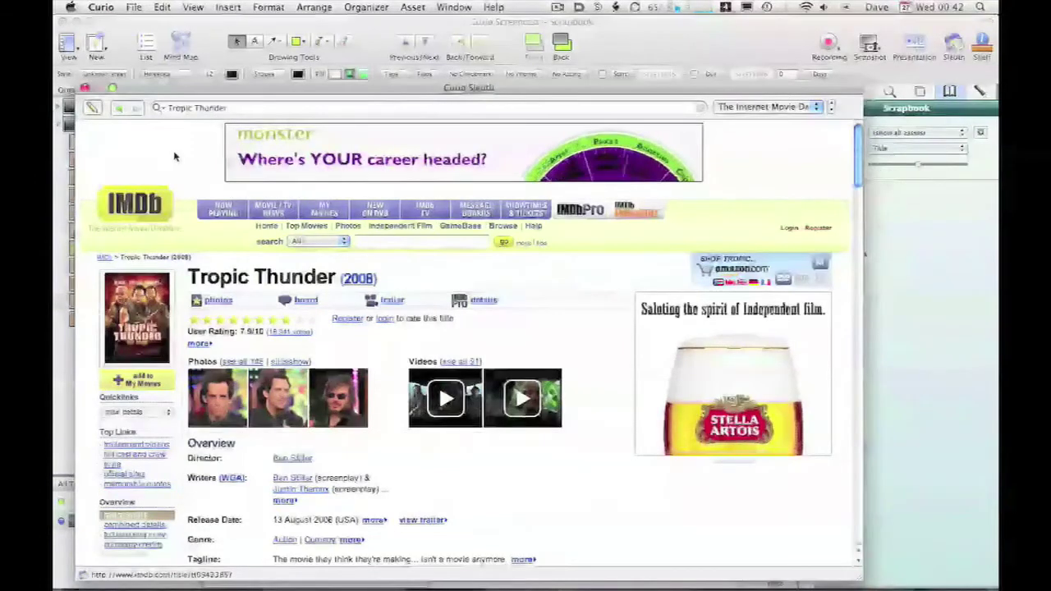
{"action": "left_click_drag", "start_coordinate": [135, 309], "coordinate": [924, 256]}
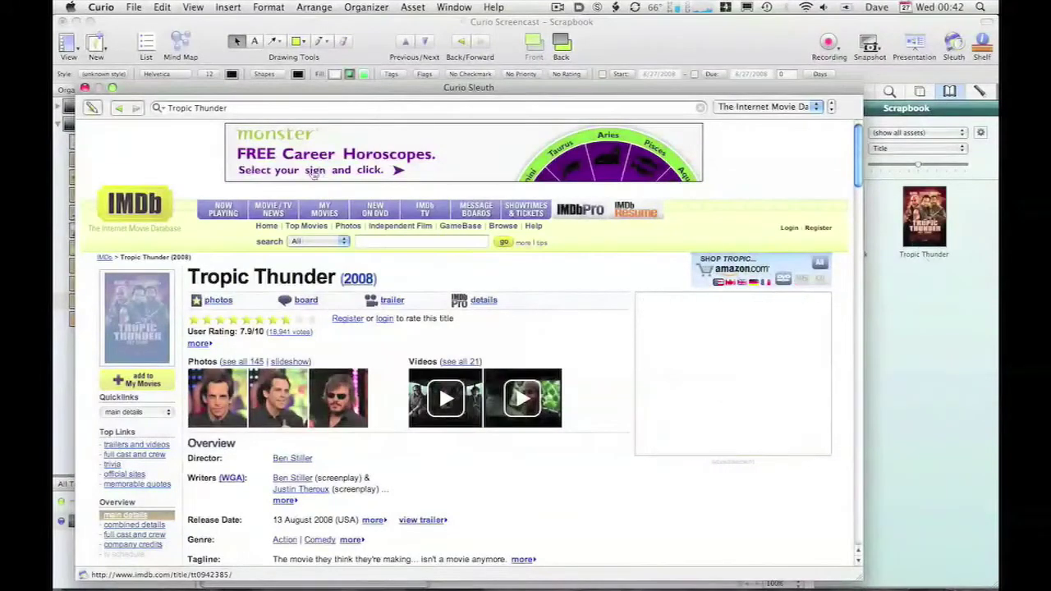
{"action": "left_click", "coordinate": [85, 87]}
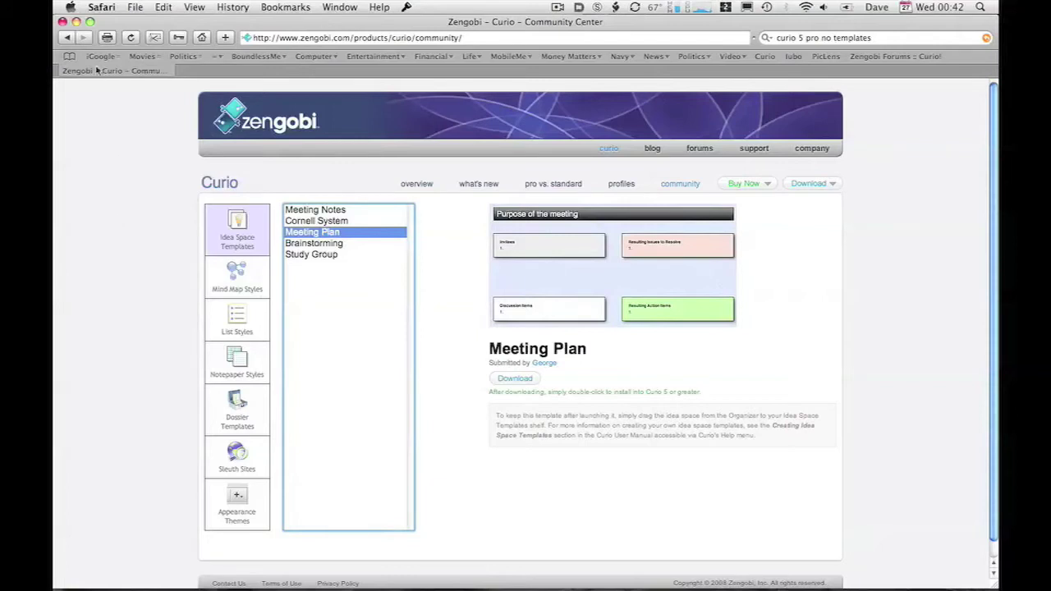
In Safari, save the Zengobi Community Center page as a PDF to the Curio Scrapbook.
{"action": "left_click", "coordinate": [109, 39]}
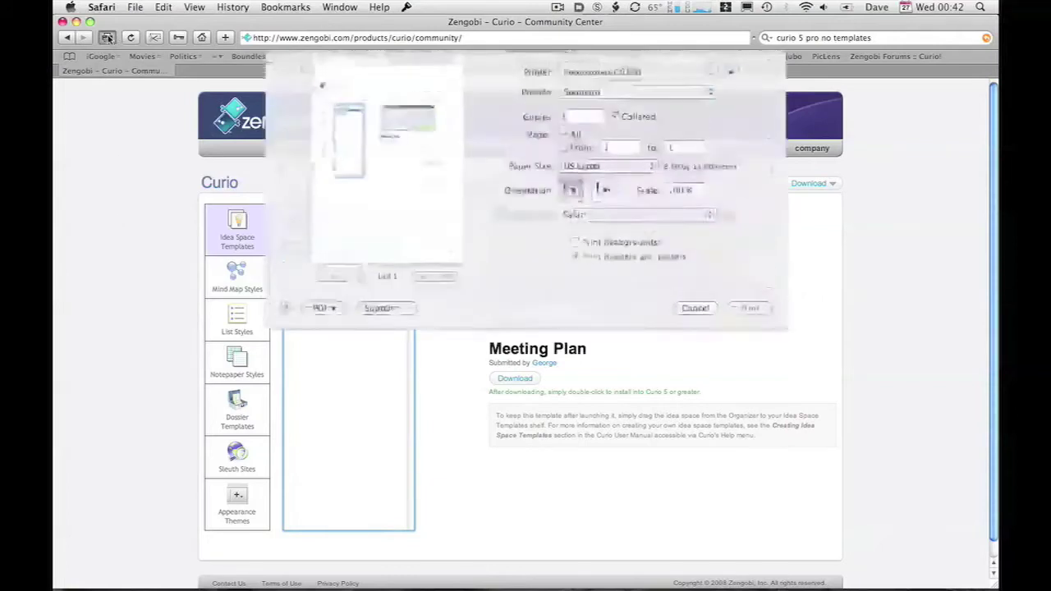
{"action": "left_click", "coordinate": [333, 308]}
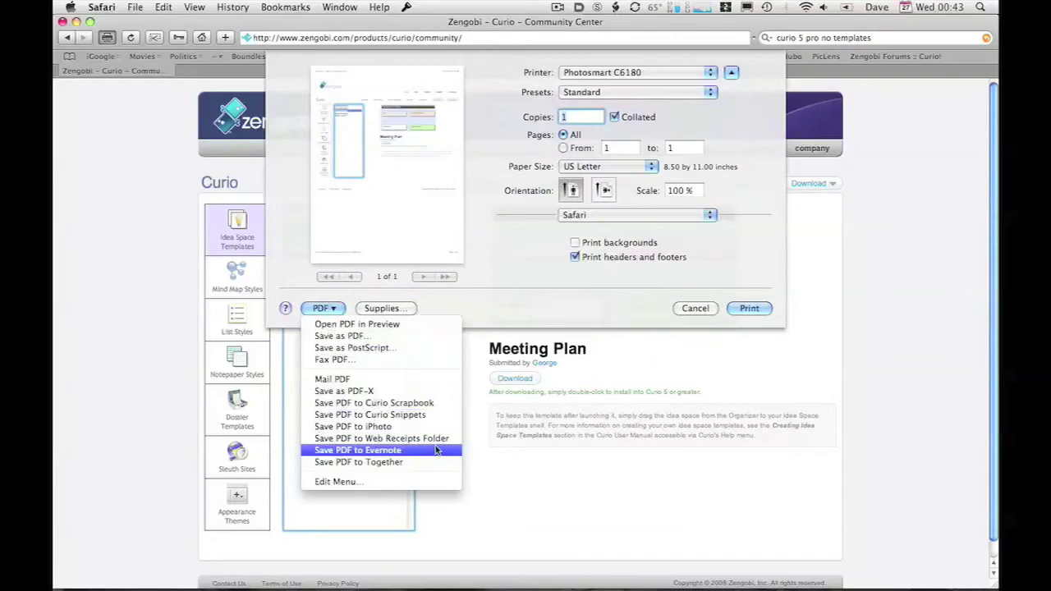
{"action": "left_click", "coordinate": [452, 404]}
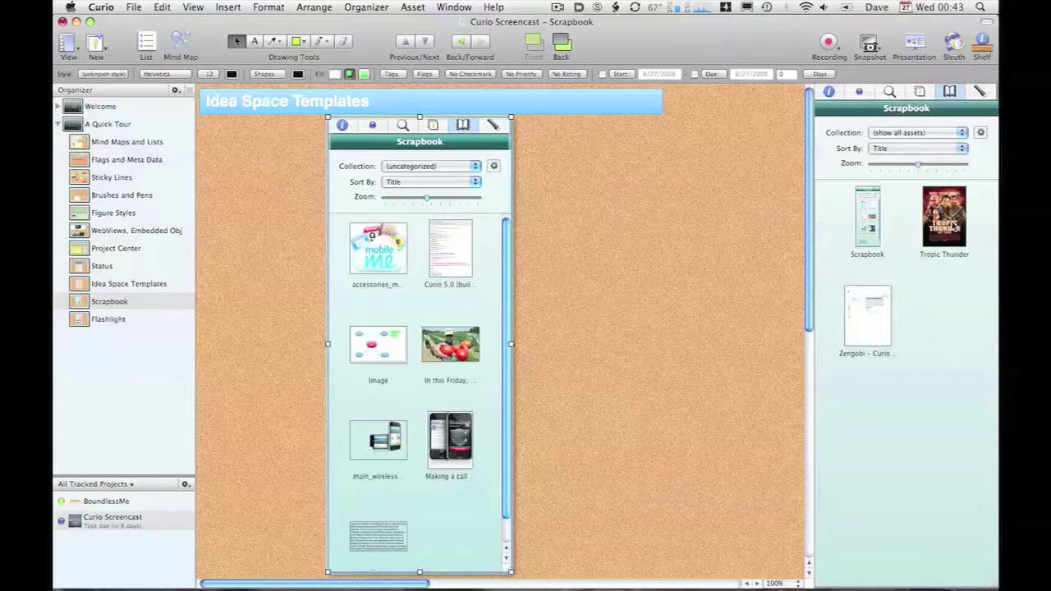
In Curio, place the Tropic Thunder poster from the scrapbook on the idea space beside the screenshot and enlarge it.
{"action": "left_click_drag", "start_coordinate": [946, 219], "coordinate": [648, 211]}
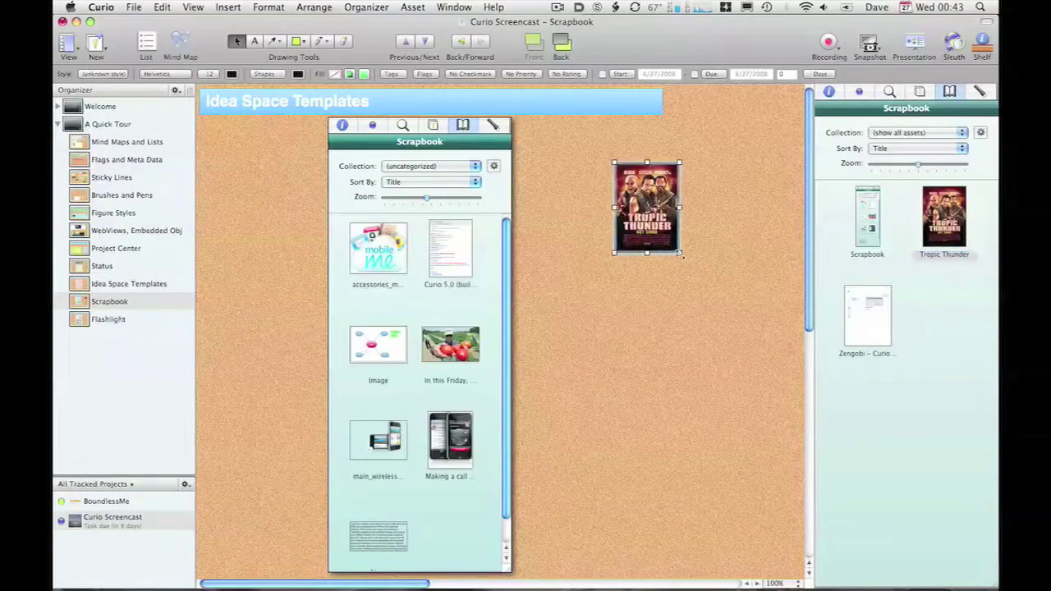
{"action": "left_click_drag", "start_coordinate": [680, 253], "coordinate": [765, 353]}
{"action": "left_click", "coordinate": [670, 428]}
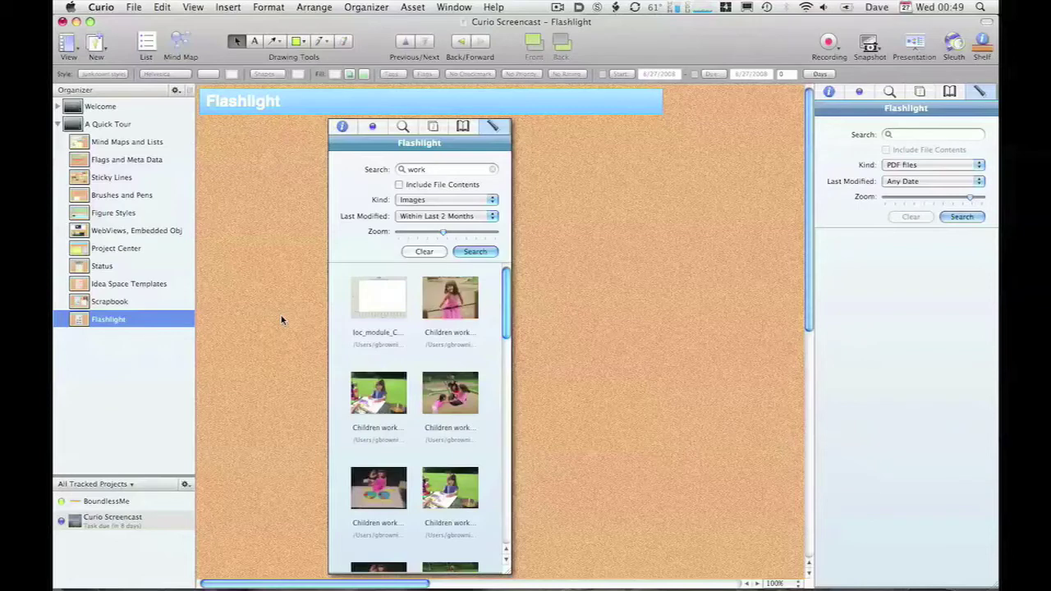
Search Flashlight for "curse" among PDF files of any date and place the Curse of Natural Resources PDF on the idea space.
{"action": "left_click", "coordinate": [907, 136]}
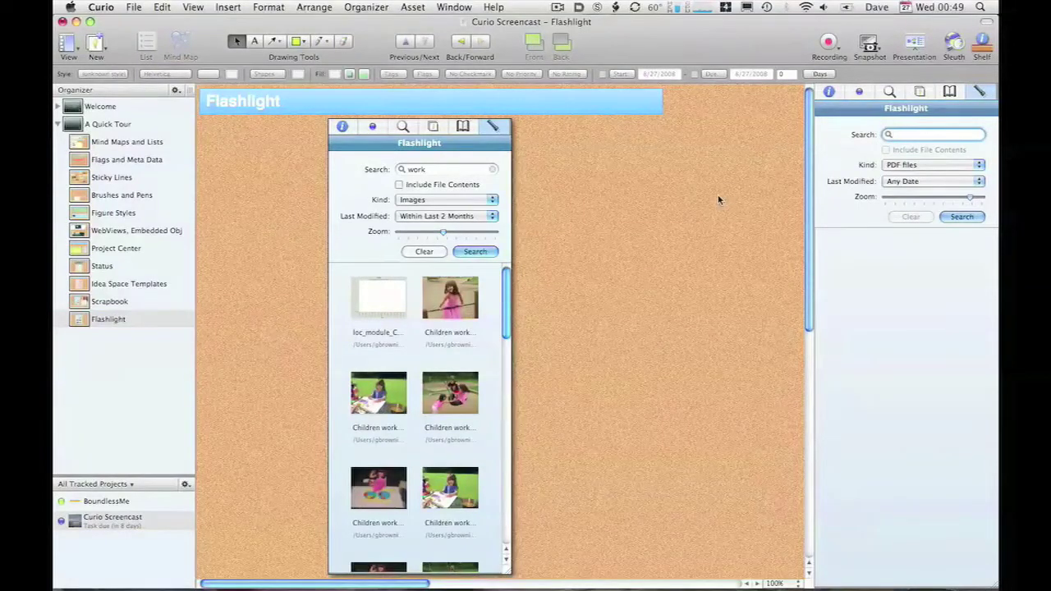
{"action": "type", "text": "cr"}
{"action": "type", "text": "urse"}
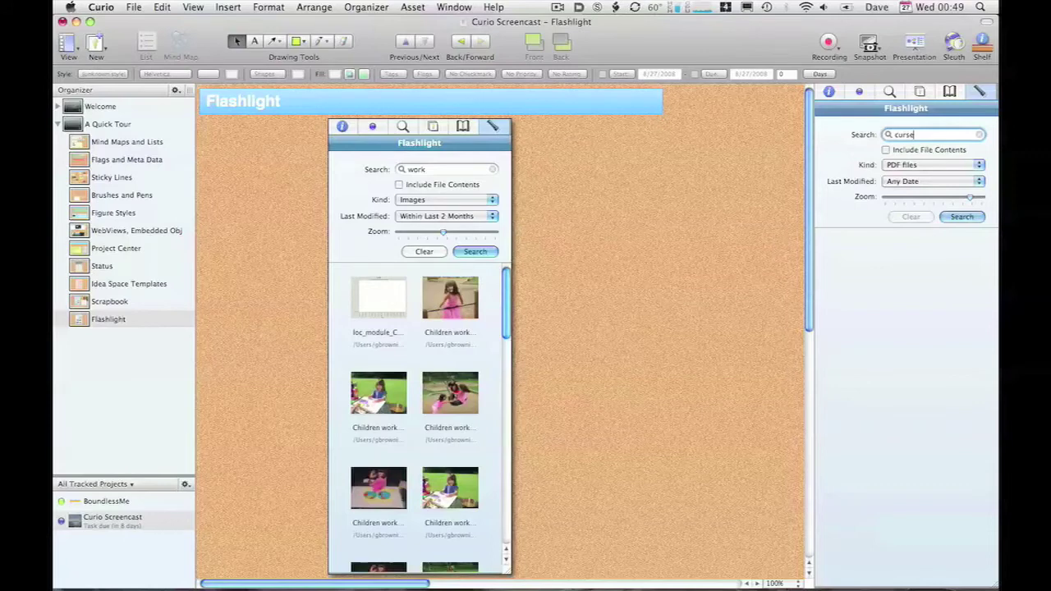
{"action": "left_click", "coordinate": [886, 151]}
{"action": "left_click", "coordinate": [980, 166]}
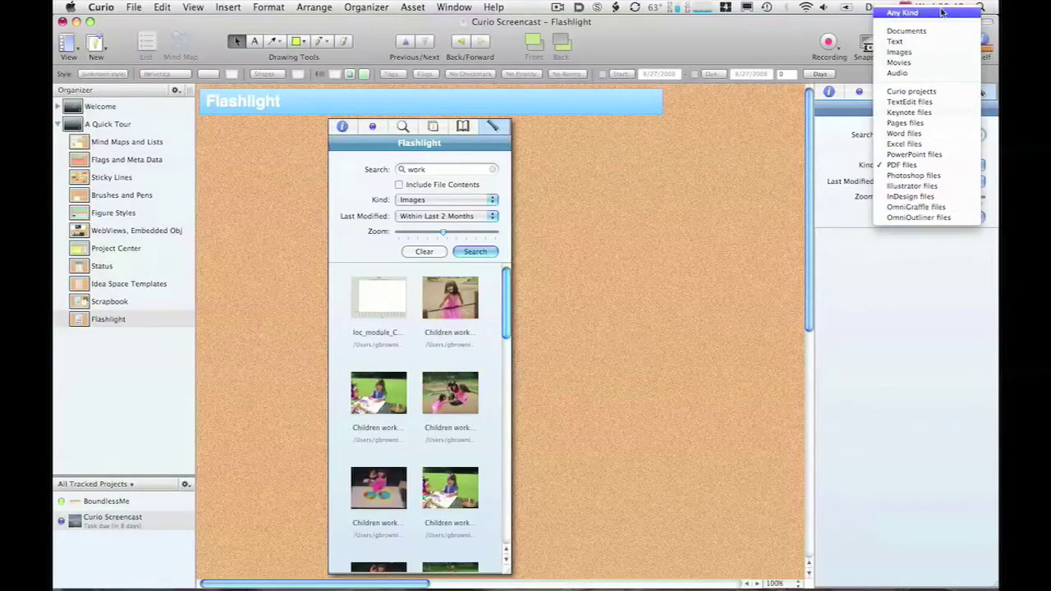
{"action": "left_click", "coordinate": [962, 165]}
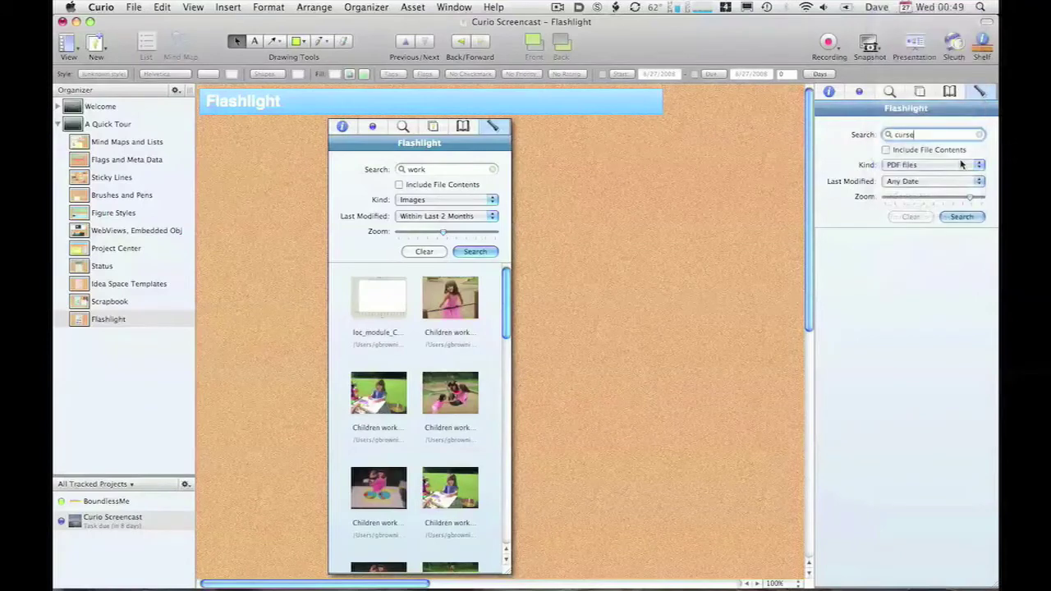
{"action": "left_click", "coordinate": [980, 181]}
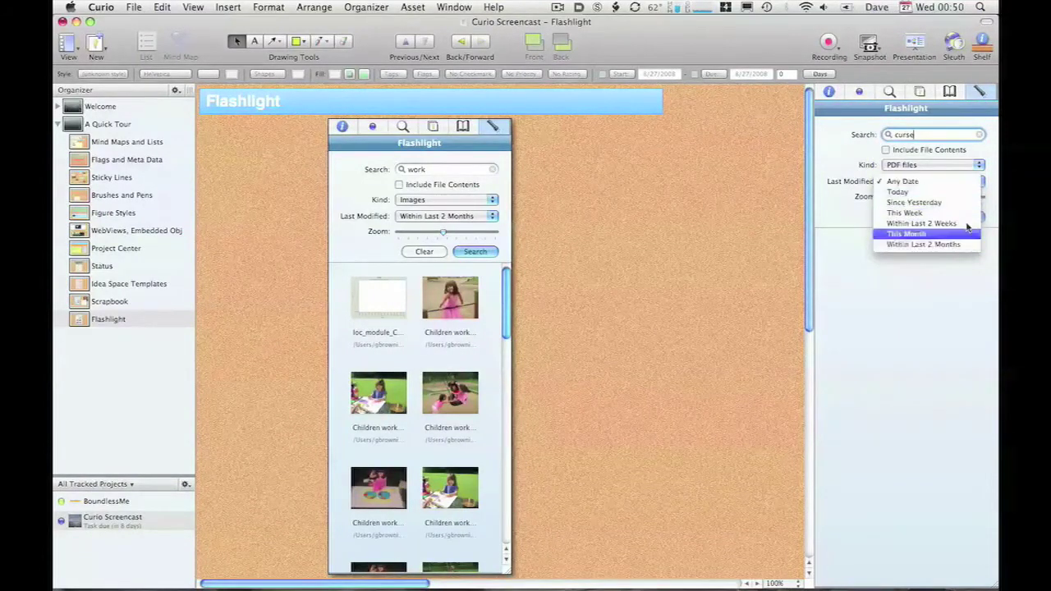
{"action": "left_click", "coordinate": [970, 186]}
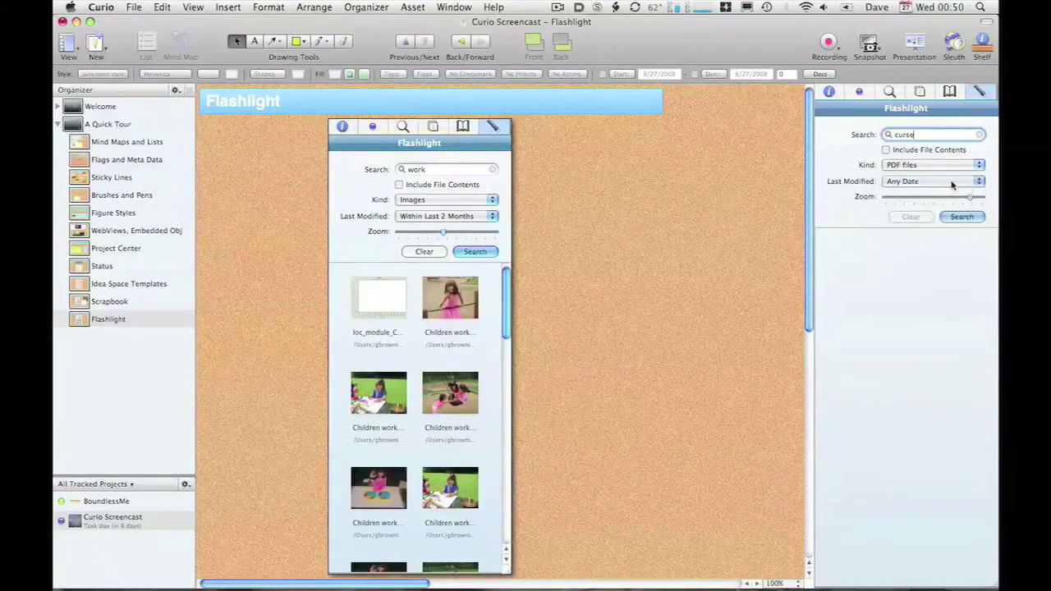
{"action": "left_click", "coordinate": [966, 217]}
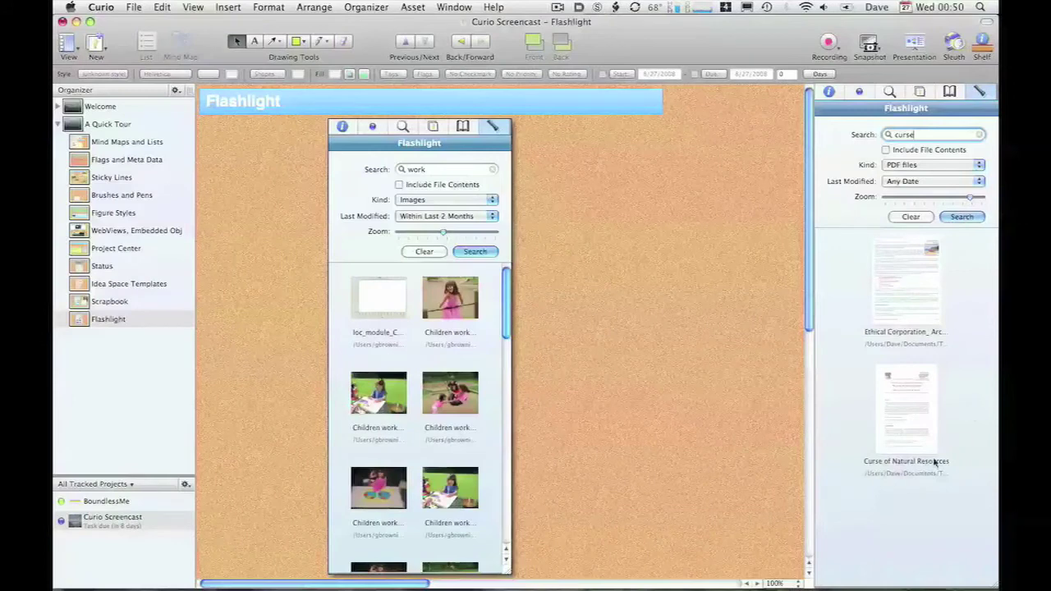
{"action": "left_click", "coordinate": [912, 418]}
{"action": "left_click_drag", "start_coordinate": [912, 418], "coordinate": [667, 367]}
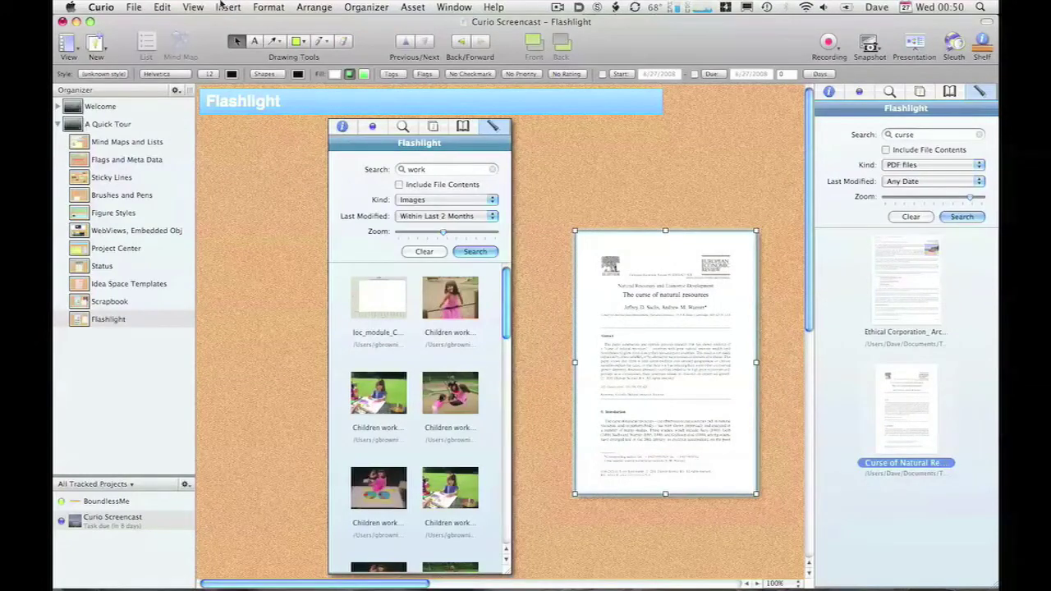
Show the Library, examine the Curse of Natural Resources entry among the project's assets, and hide the Library again.
{"action": "left_click", "coordinate": [193, 6]}
{"action": "left_click", "coordinate": [230, 82]}
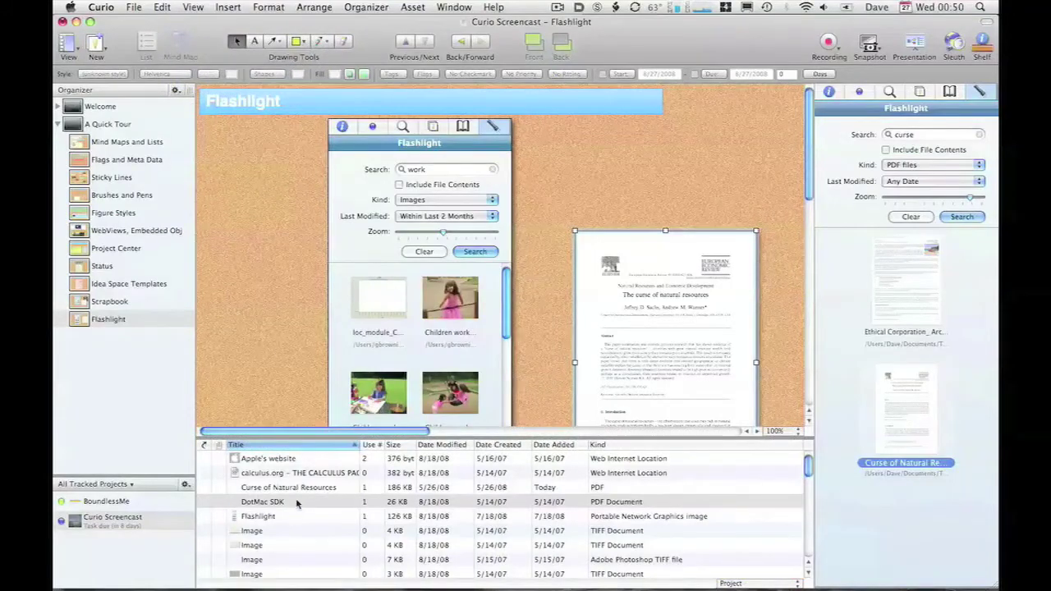
{"action": "left_click", "coordinate": [303, 486]}
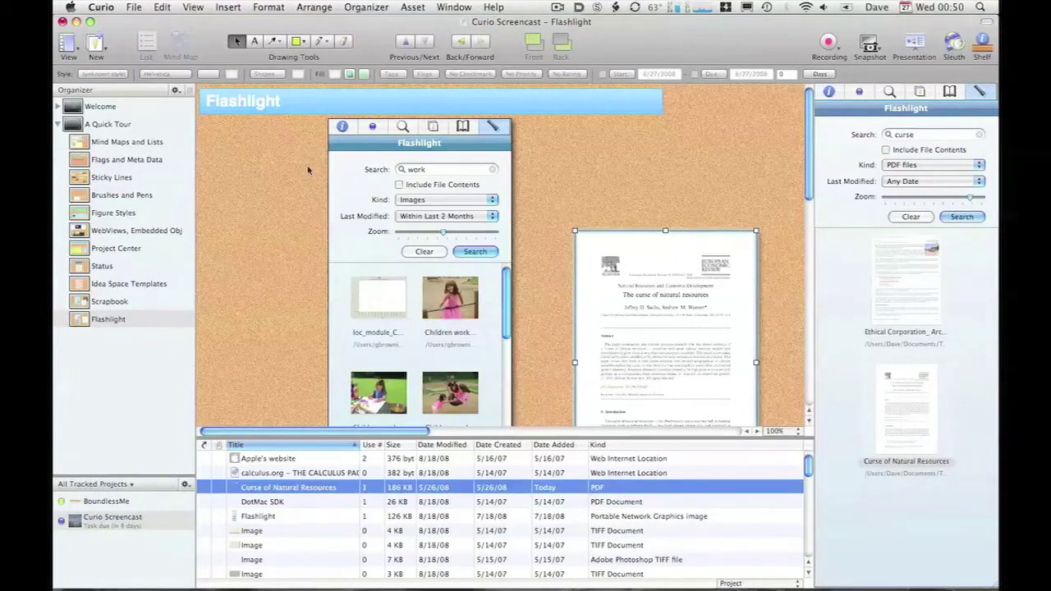
{"action": "left_click", "coordinate": [195, 6]}
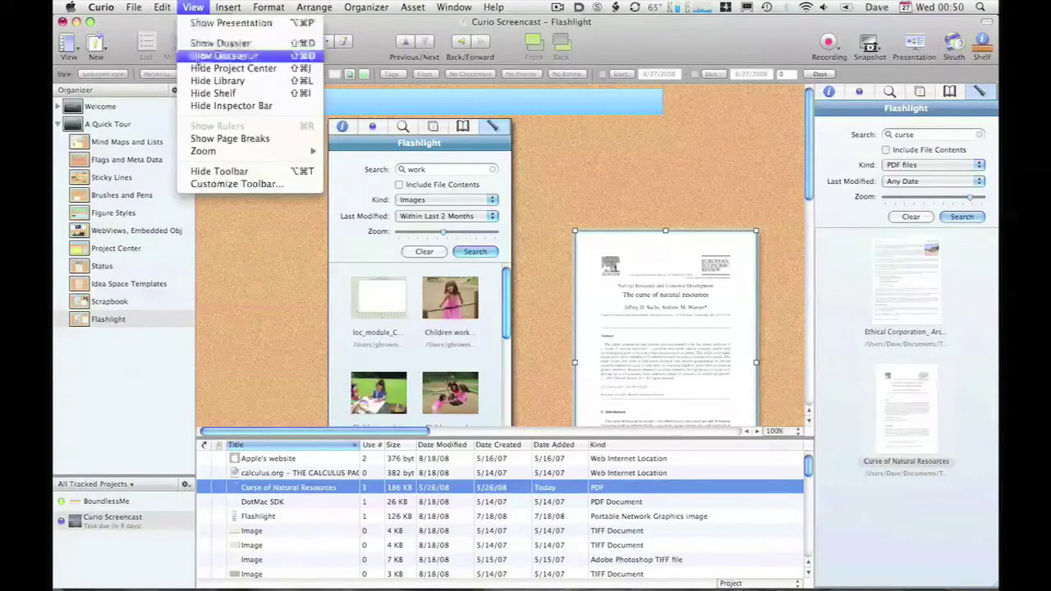
{"action": "left_click", "coordinate": [215, 80]}
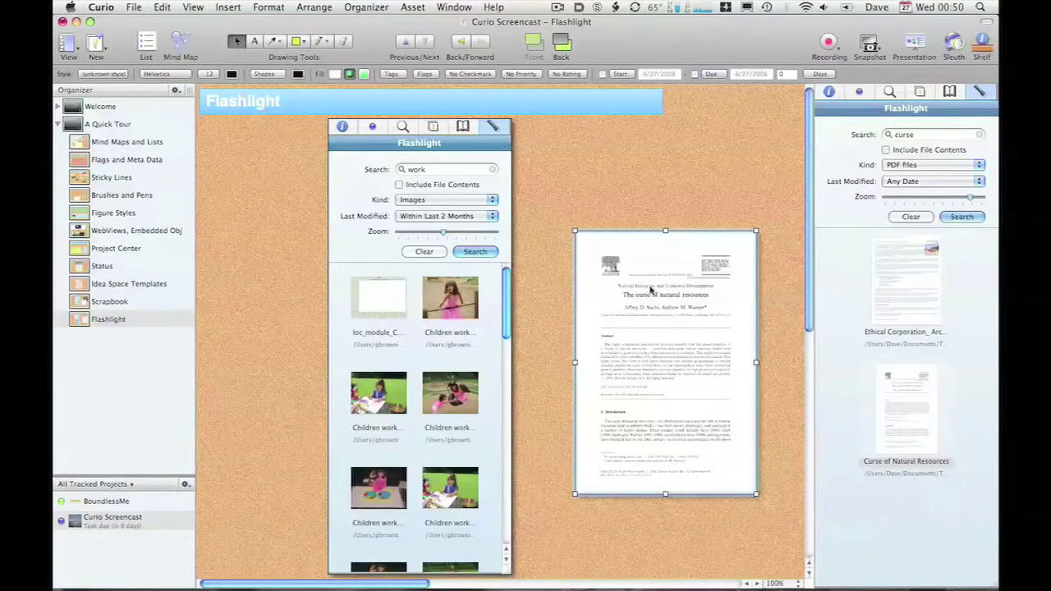
Open the placed Curse of Natural Resources PDF in Skim, look through it to page 3, and quit Skim.
{"action": "double_click", "coordinate": [650, 289]}
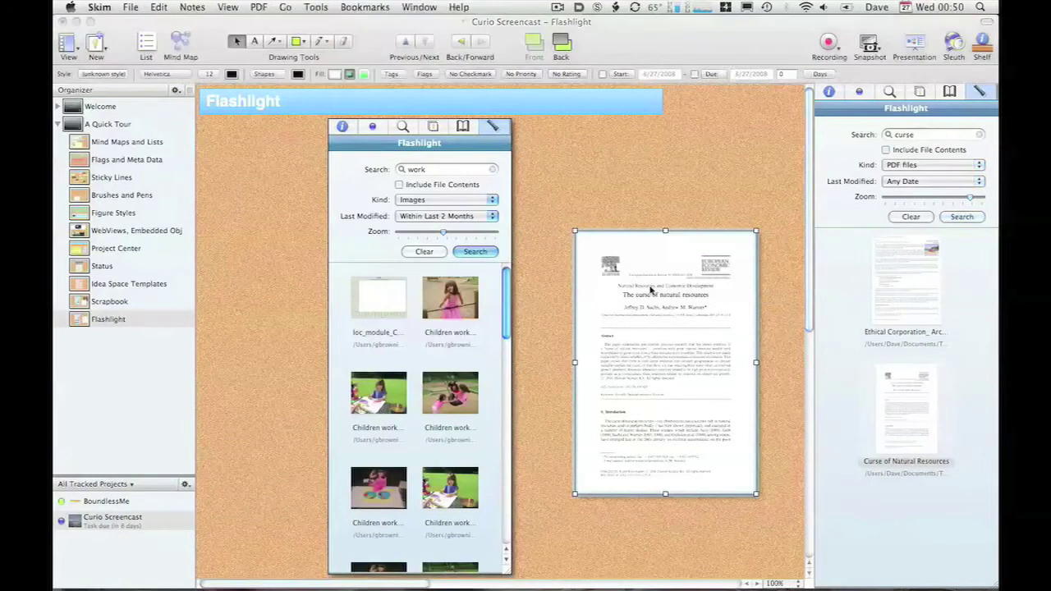
{"action": "scroll", "coordinate": [533, 243], "scroll_direction": "up", "scroll_amount": 5}
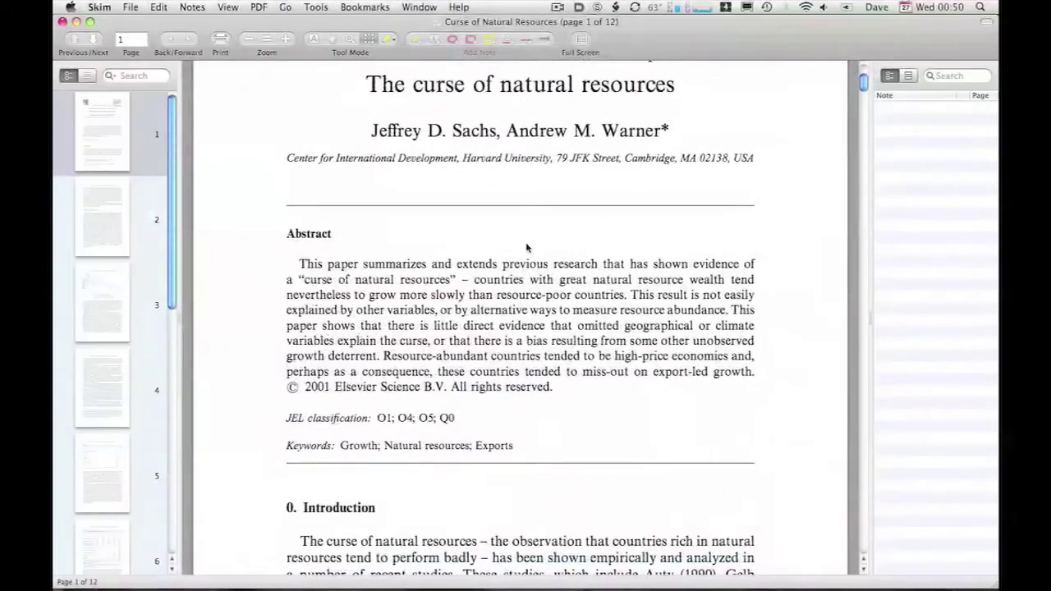
{"action": "scroll", "coordinate": [527, 248], "scroll_direction": "down", "scroll_amount": 3}
{"action": "scroll", "coordinate": [526, 248], "scroll_direction": "down", "scroll_amount": 15}
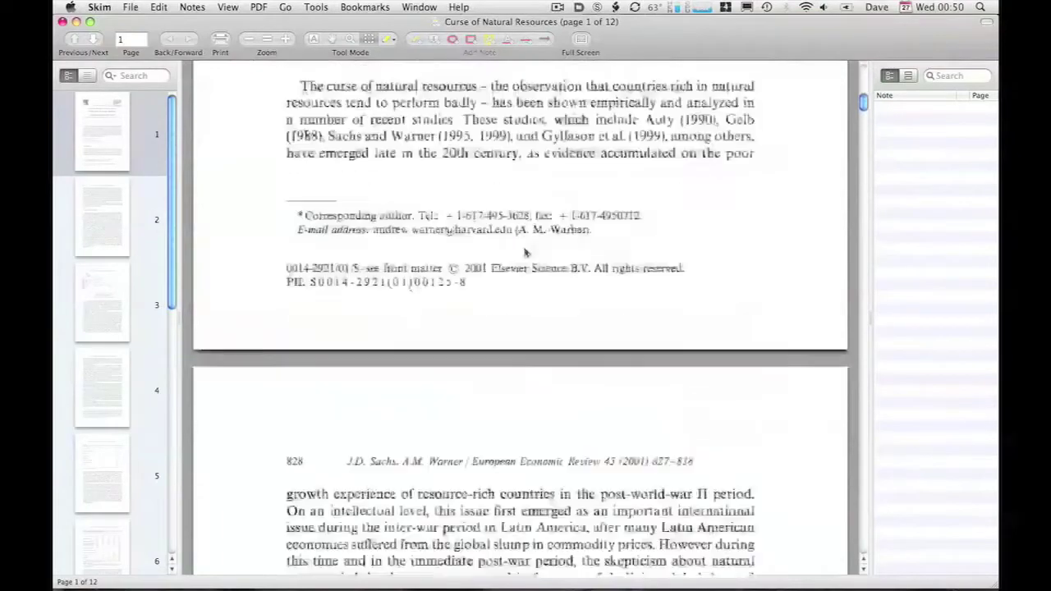
{"action": "scroll", "coordinate": [526, 252], "scroll_direction": "down", "scroll_amount": 5}
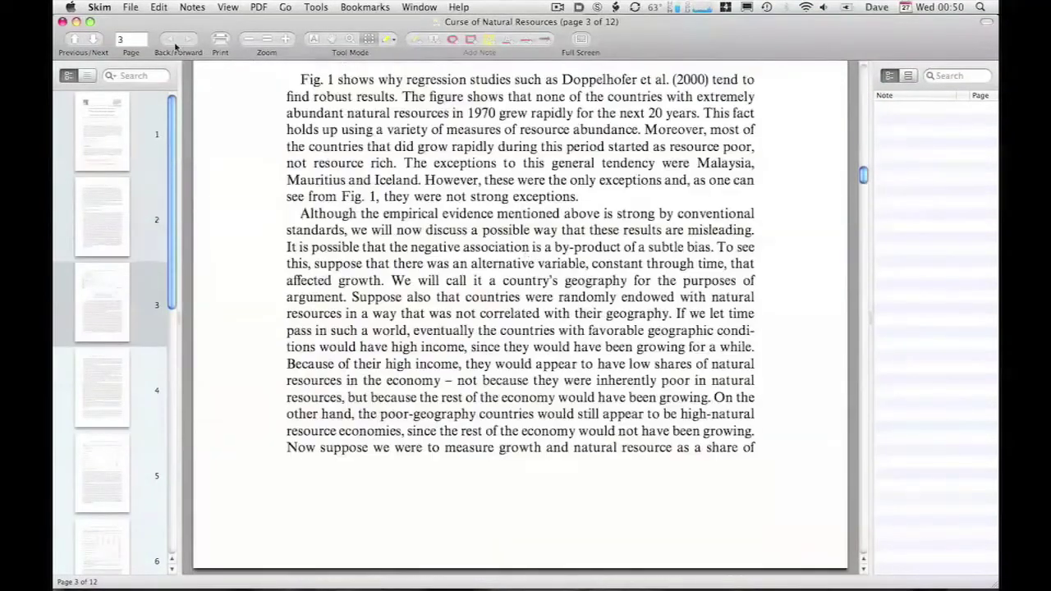
{"action": "left_click", "coordinate": [101, 7]}
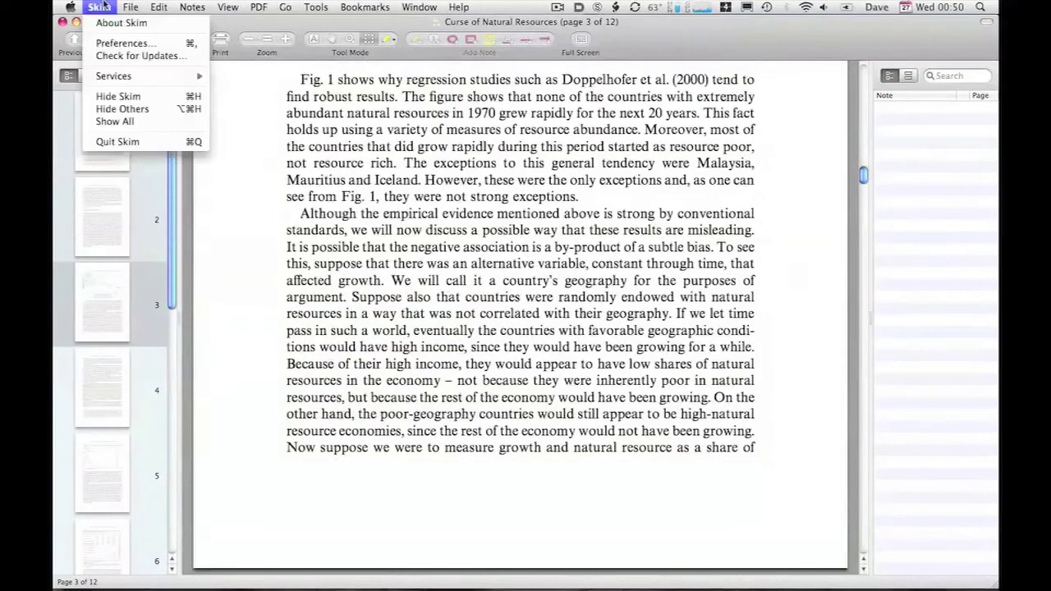
{"action": "left_click", "coordinate": [150, 141]}
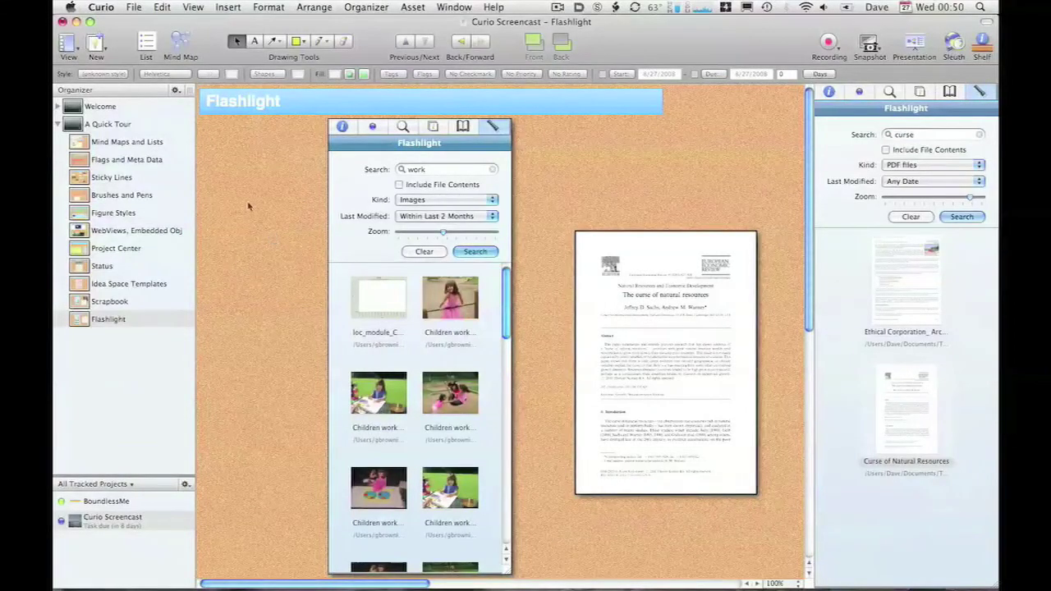
In Curio, open the Welcome idea space.
{"action": "left_click", "coordinate": [120, 108]}
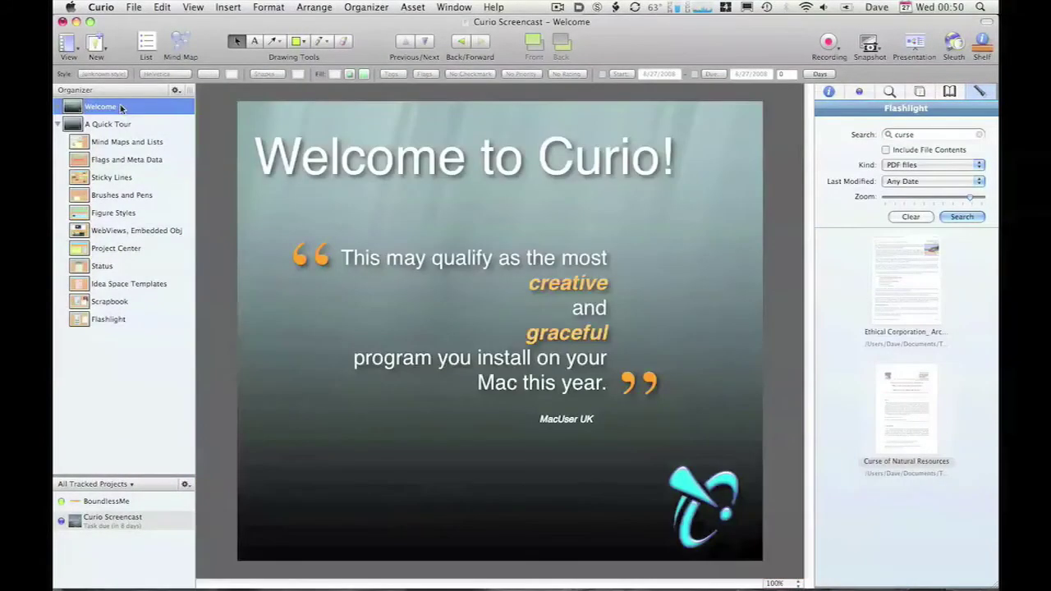